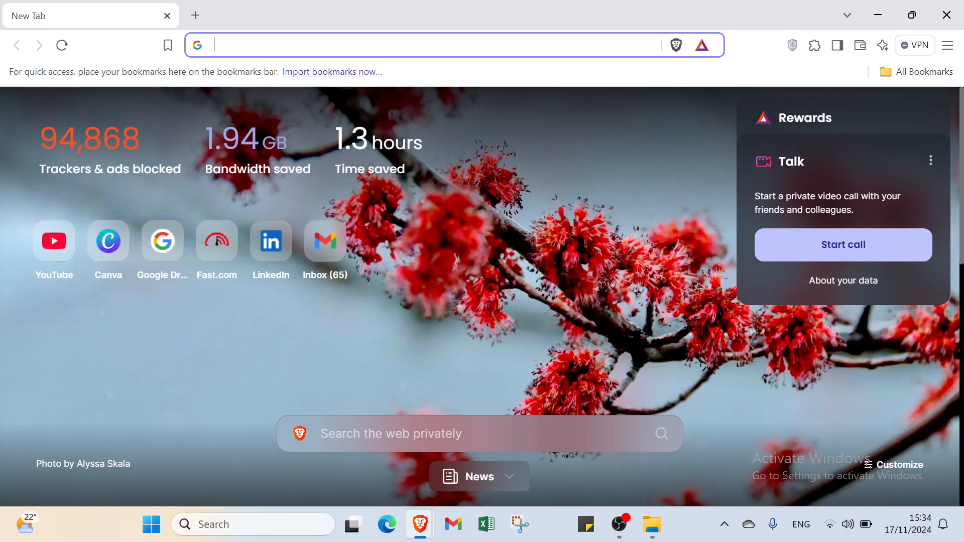
# Step: Search the web for "google tasks" and open the Google Tasks result
pyautogui.write('googl')
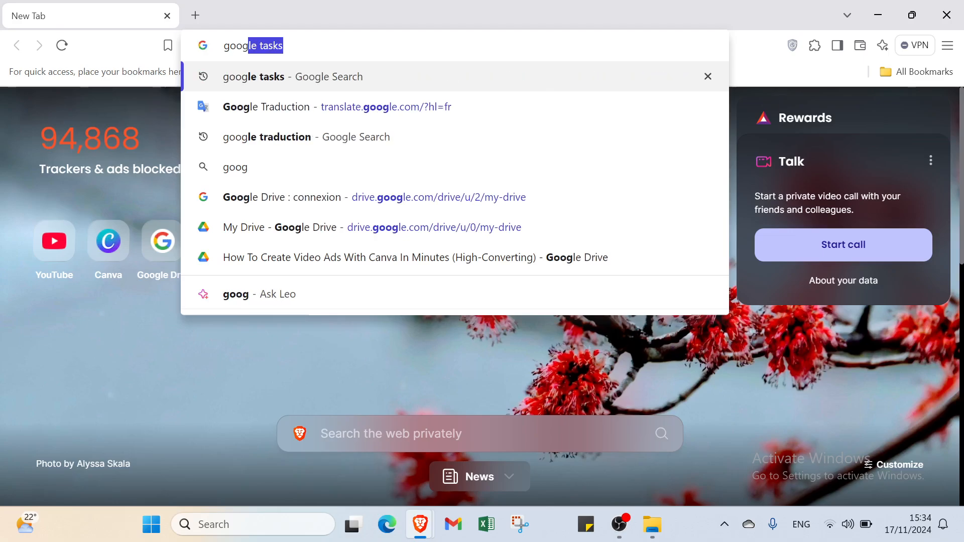
pyautogui.write('e ')
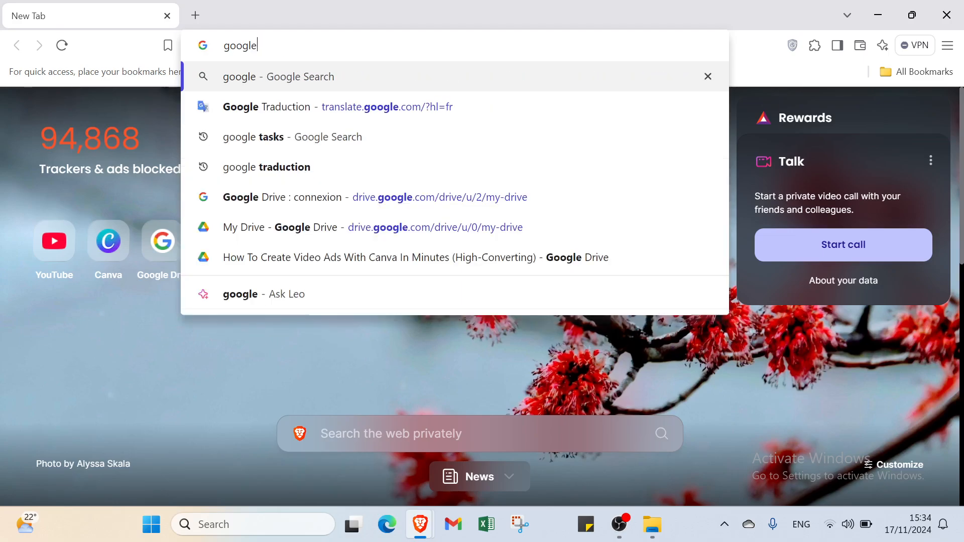
pyautogui.write('tasks')
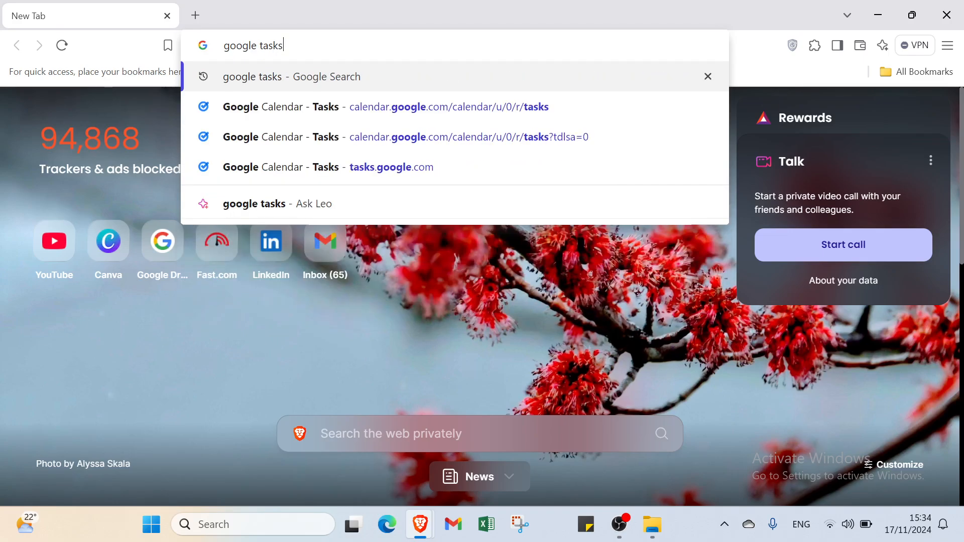
pyautogui.press('Return')
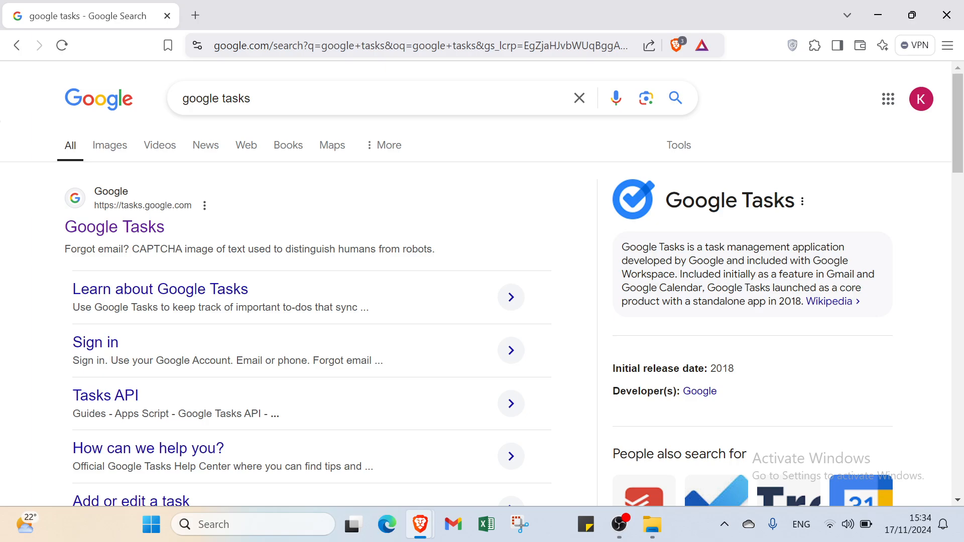
pyautogui.click(140, 230)
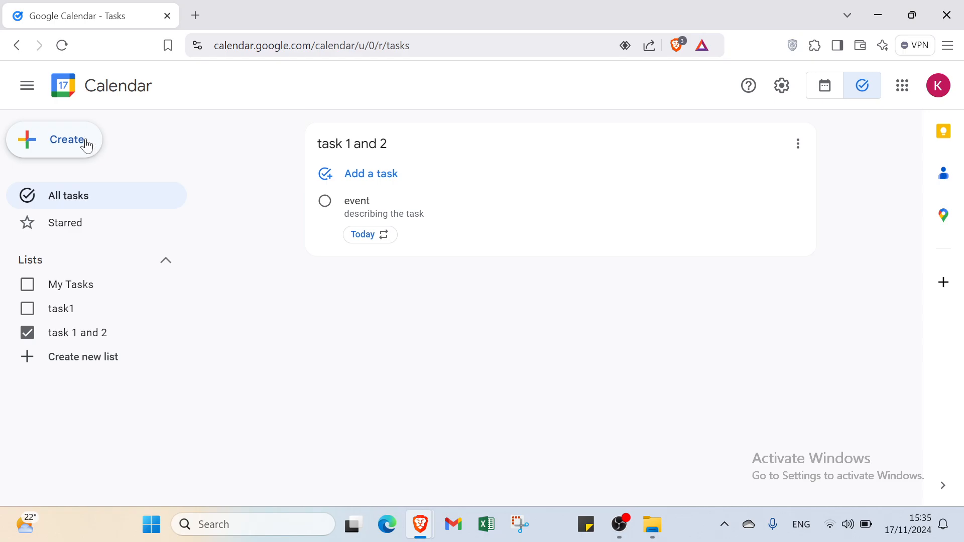
# Step: Create a new task titled "task 1" and schedule it for November 18 at 9:00 PM
pyautogui.click(88, 143)
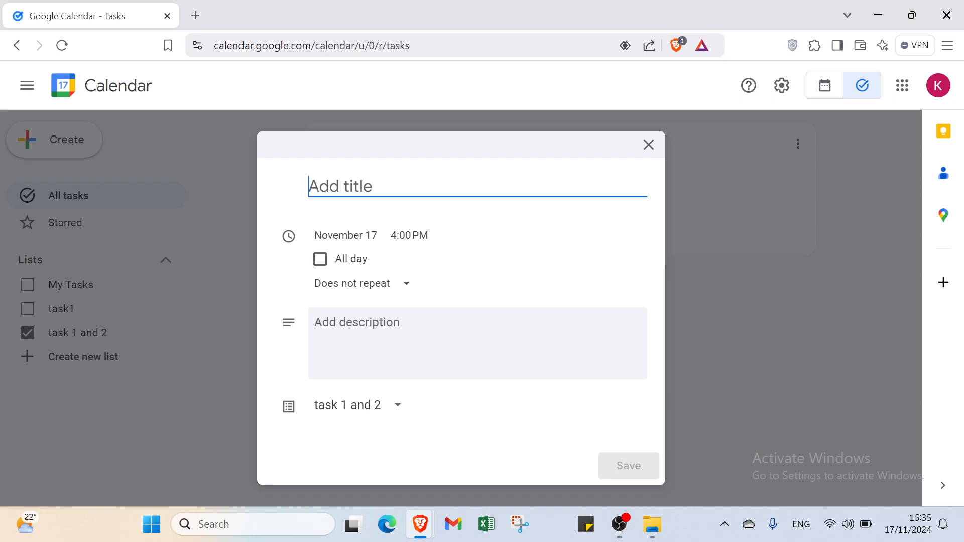
pyautogui.write('task 1')
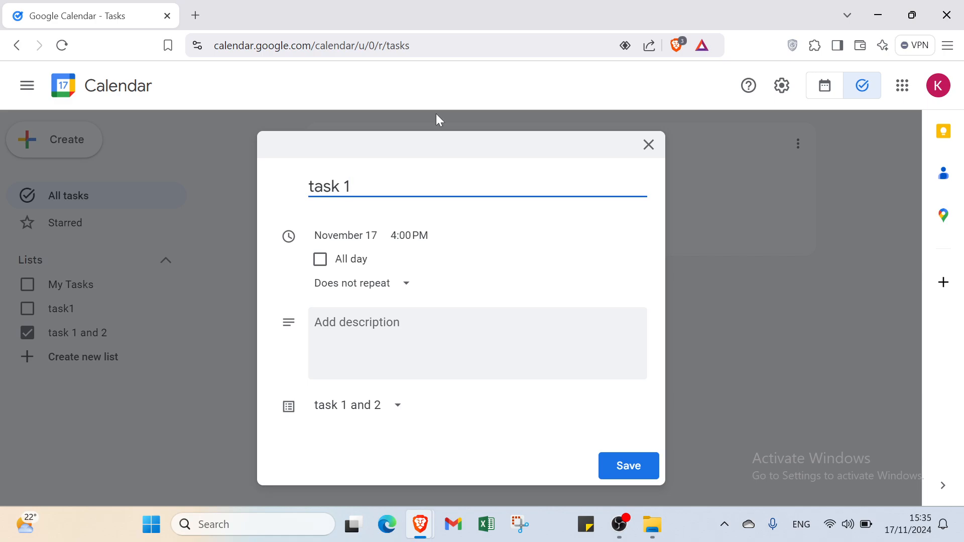
pyautogui.click(355, 232)
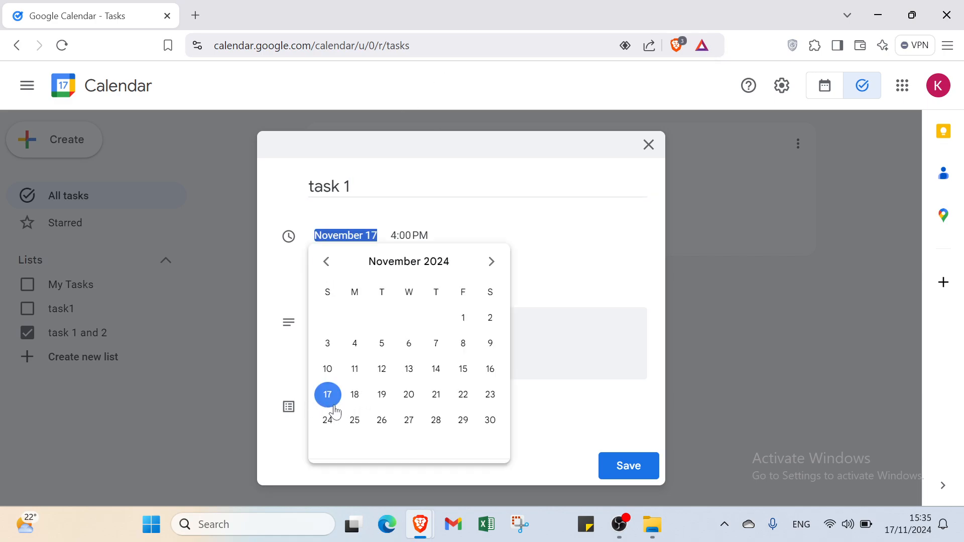
pyautogui.click(355, 395)
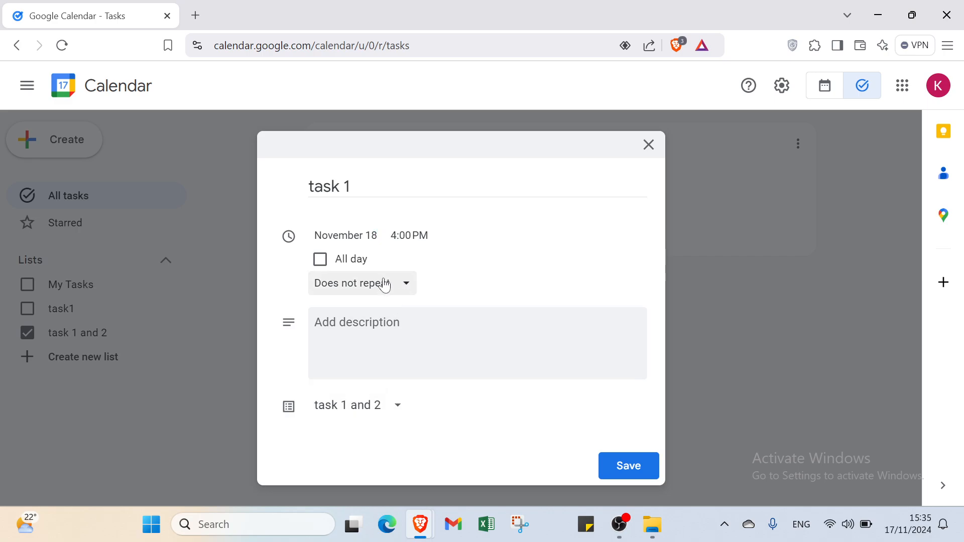
pyautogui.click(423, 235)
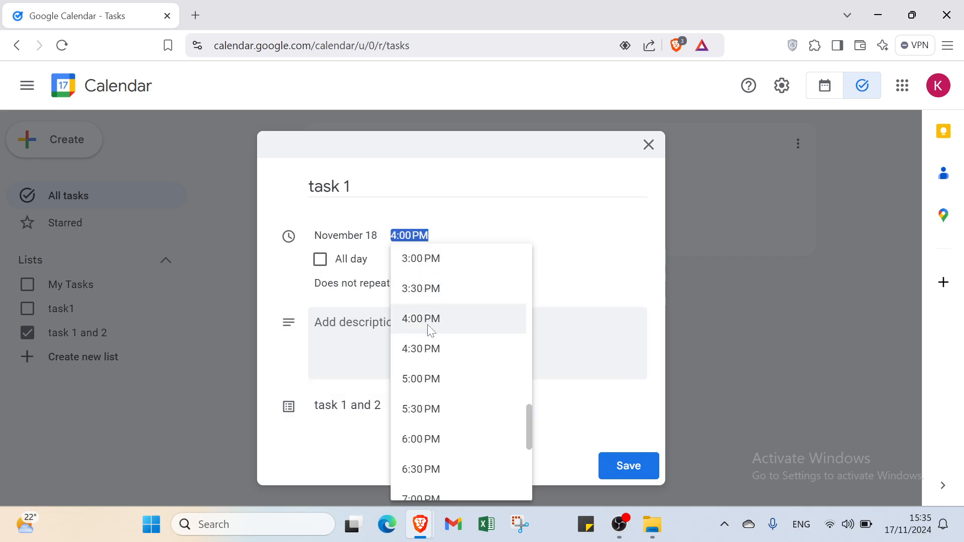
pyautogui.scroll(-5, 430, 331)
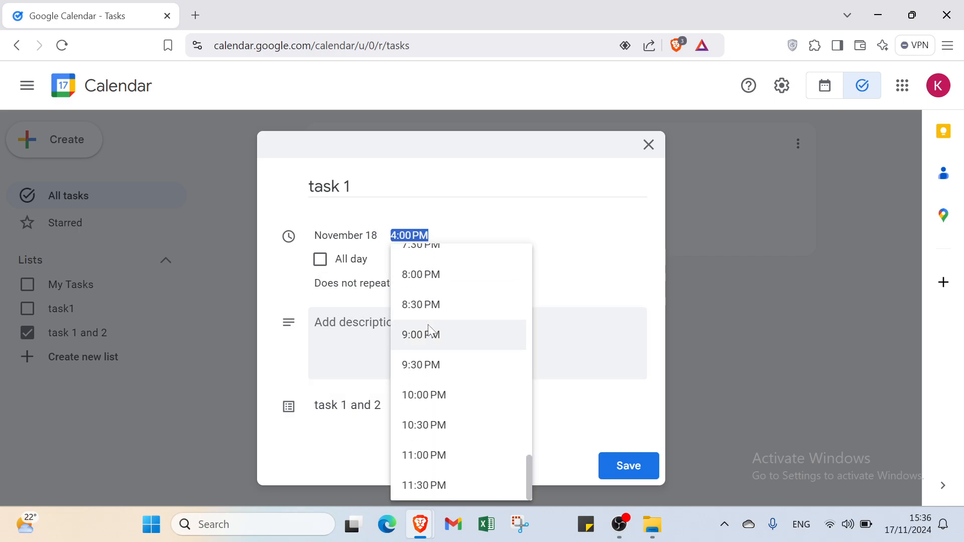
pyautogui.click(431, 333)
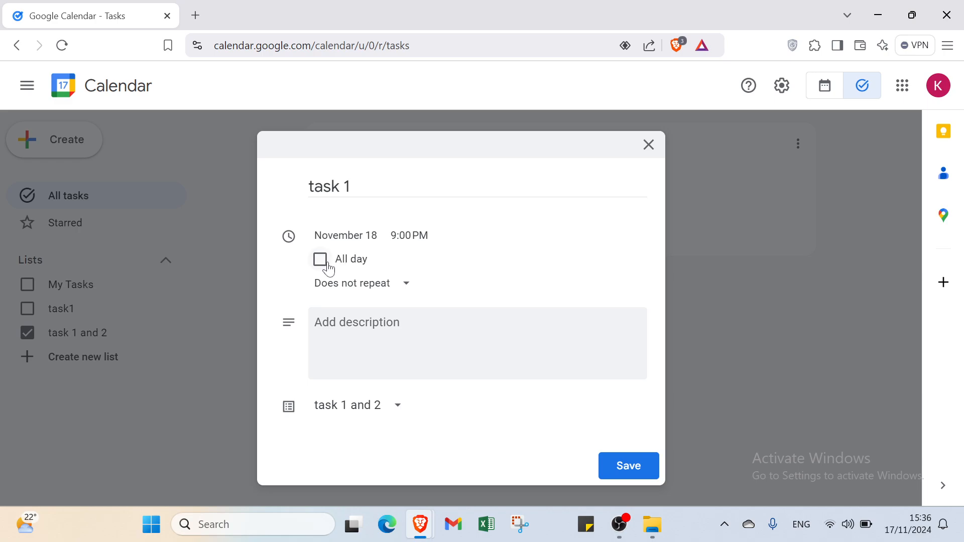
pyautogui.click(346, 293)
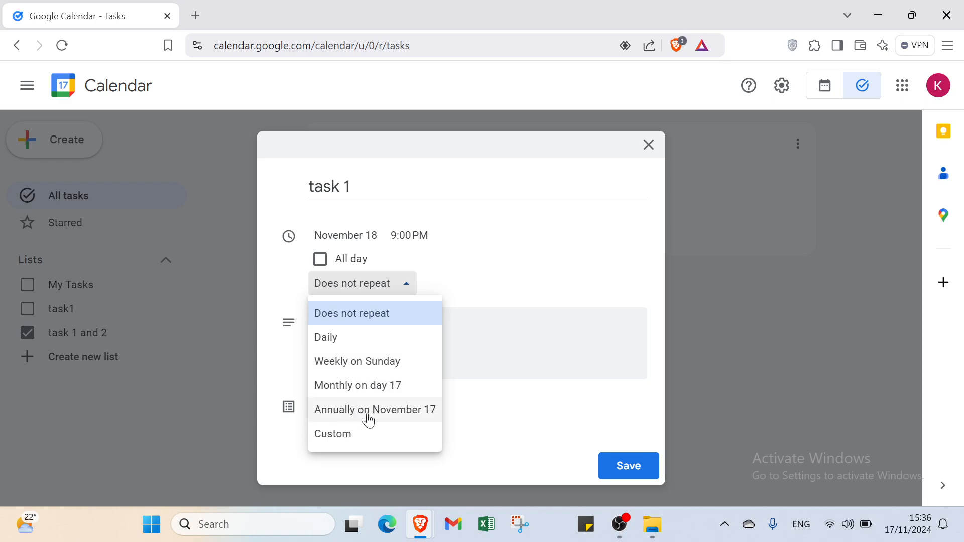
pyautogui.click(344, 436)
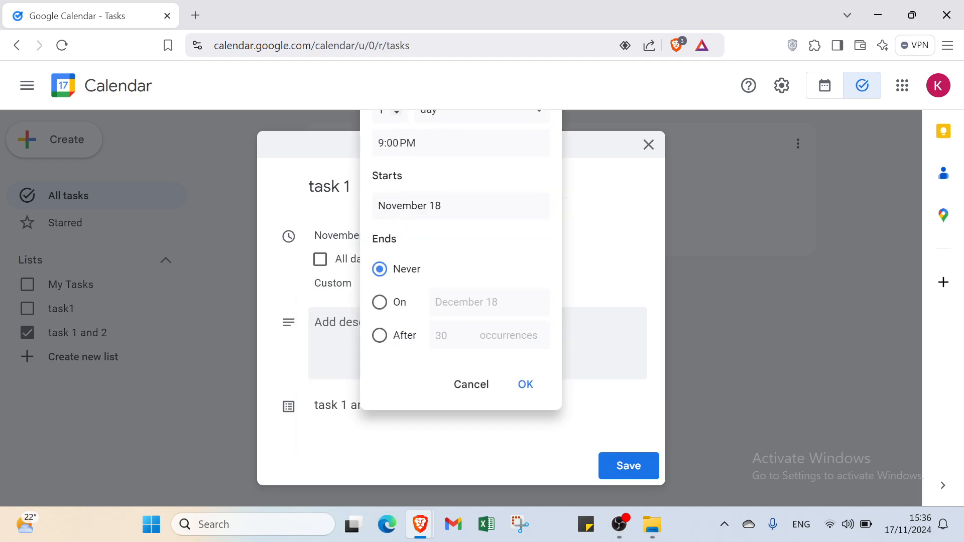
pyautogui.click(396, 119)
pyautogui.click(444, 115)
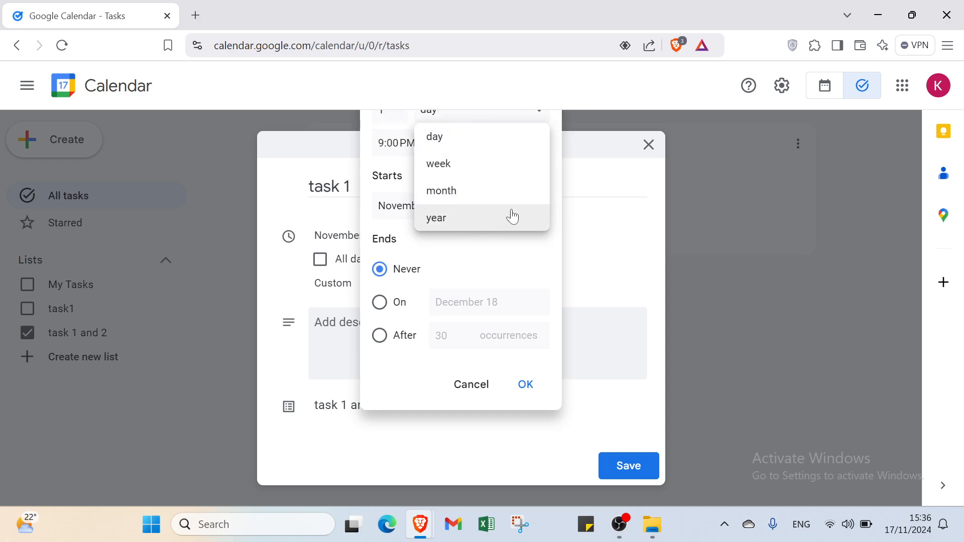
pyautogui.click(604, 189)
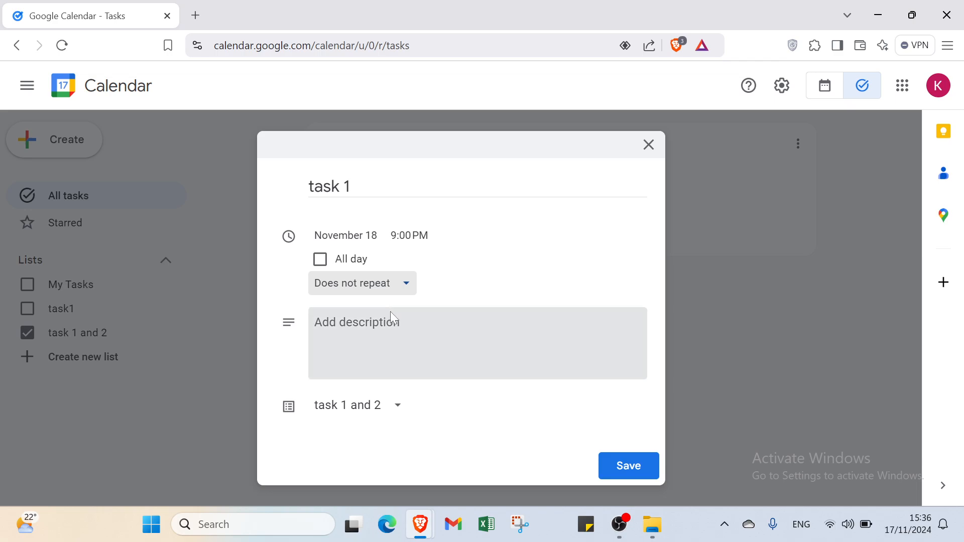
# Step: Begin a custom daily repetition for the task with November 18 as its start date
pyautogui.click(394, 296)
pyautogui.click(361, 435)
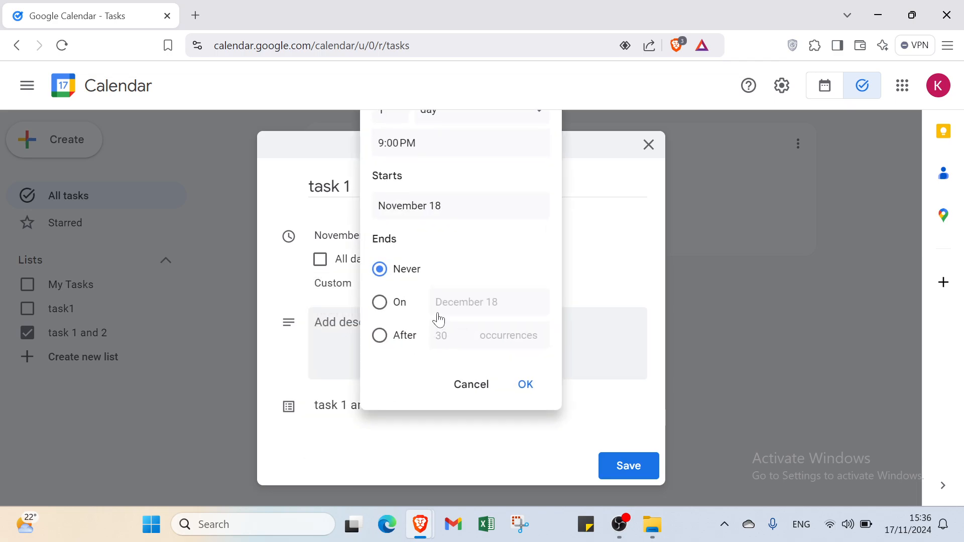
pyautogui.click(407, 208)
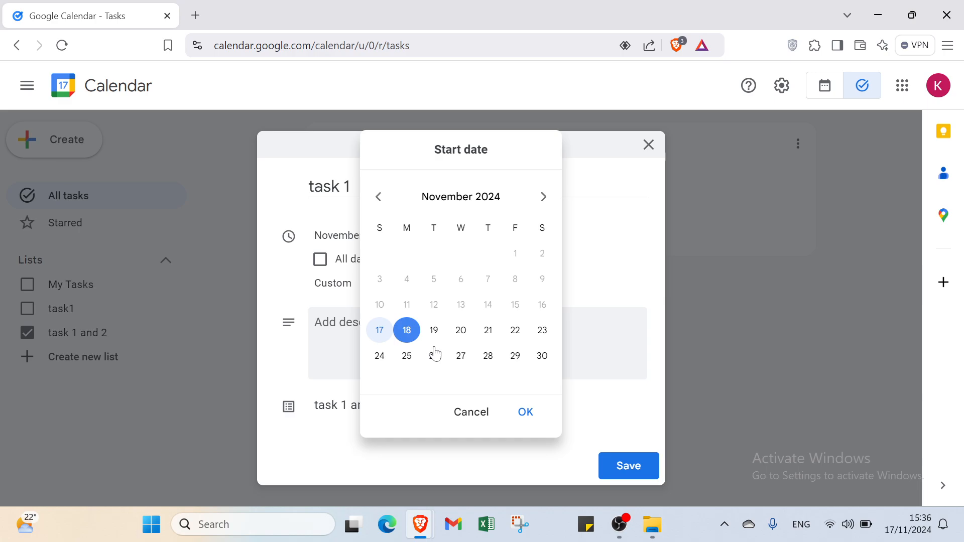
pyautogui.click(524, 415)
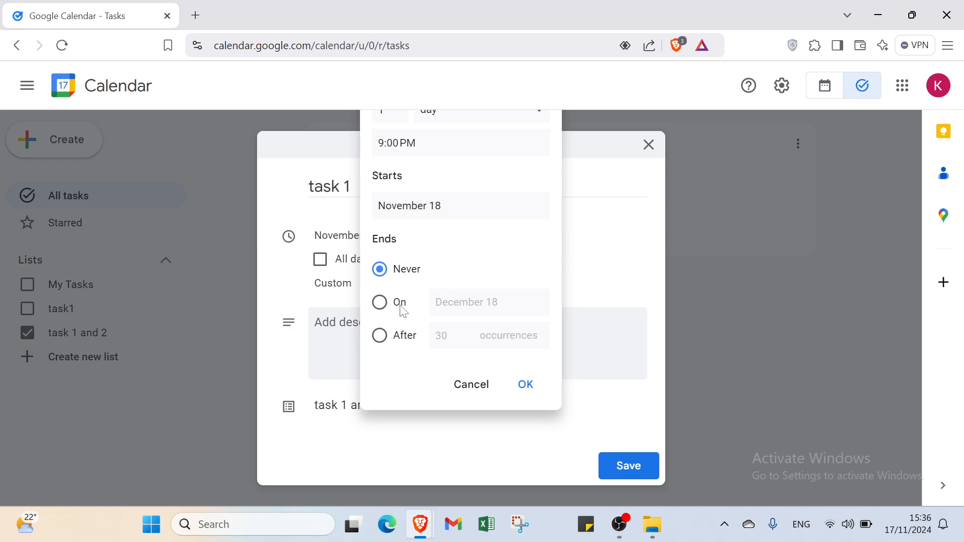
# Step: Set the custom repetition to end on December 31
pyautogui.click(395, 312)
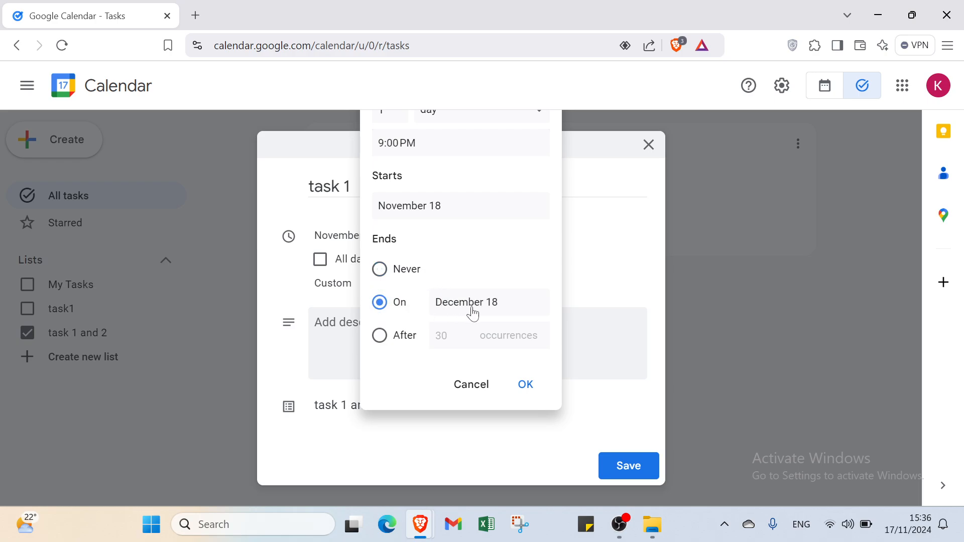
pyautogui.click(474, 315)
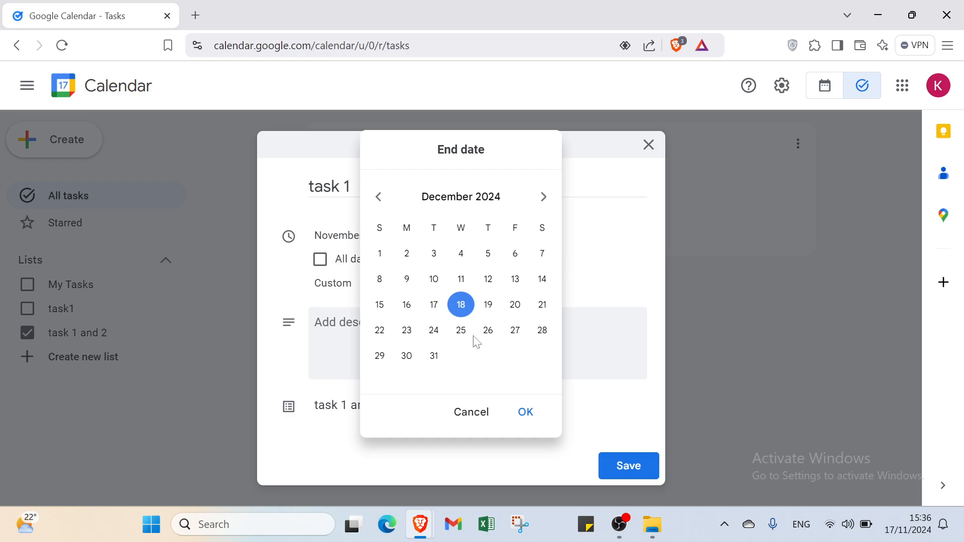
pyautogui.click(432, 358)
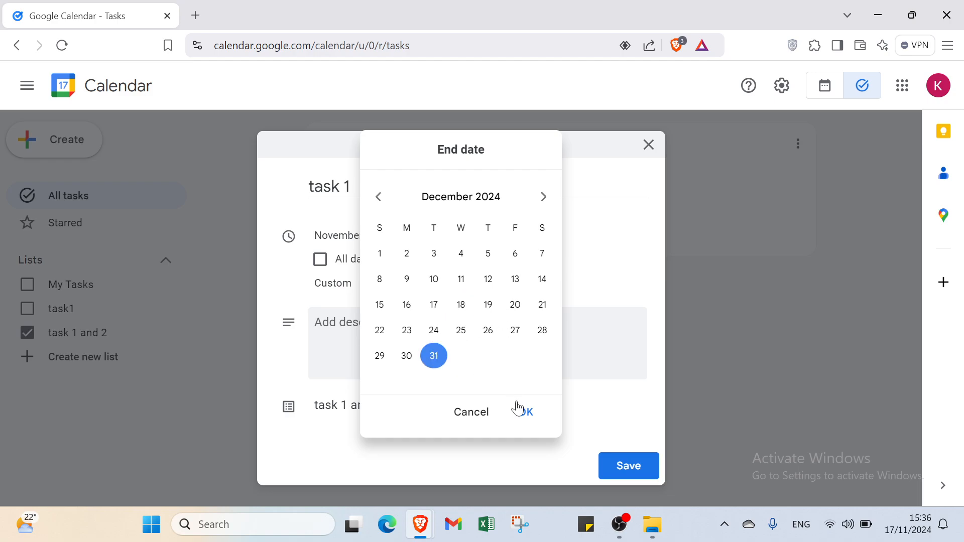
pyautogui.click(522, 417)
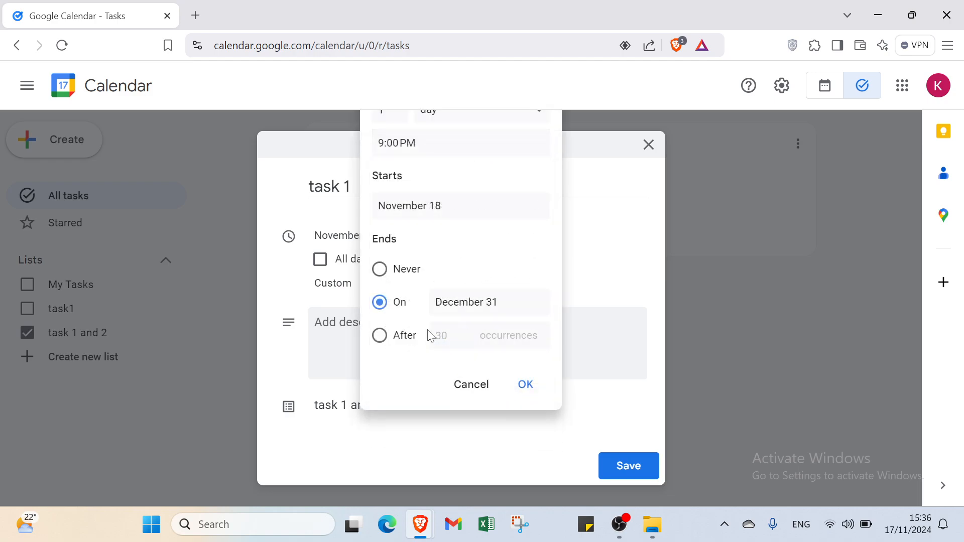
# Step: Make the daily repetition end after 20 occurrences and apply the custom recurrence to the task
pyautogui.click(384, 340)
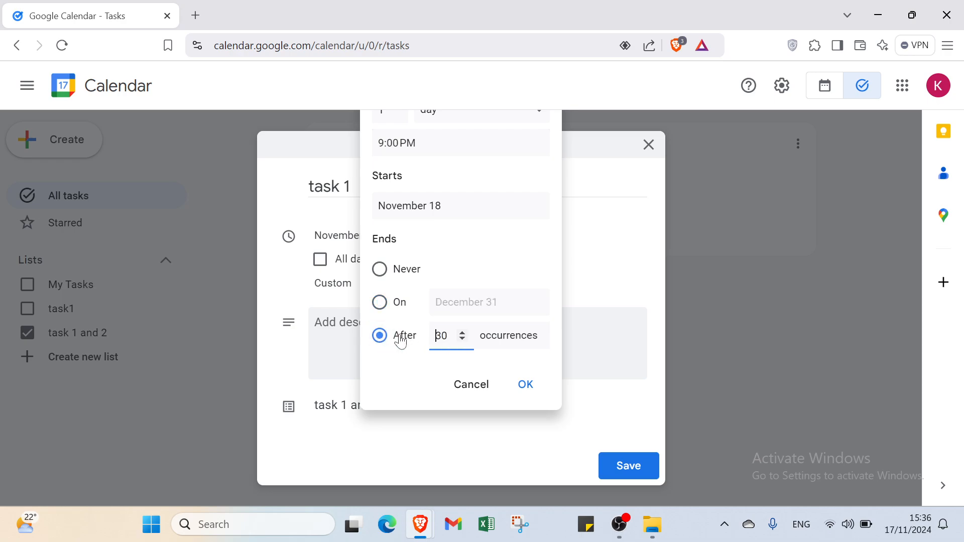
pyautogui.click(459, 341)
pyautogui.click(459, 341)
pyautogui.click(459, 341)
pyautogui.click(459, 341)
pyautogui.click(459, 341)
pyautogui.click(459, 341)
pyautogui.click(458, 341)
pyautogui.click(461, 341)
pyautogui.click(462, 341)
pyautogui.click(462, 341)
pyautogui.click(522, 386)
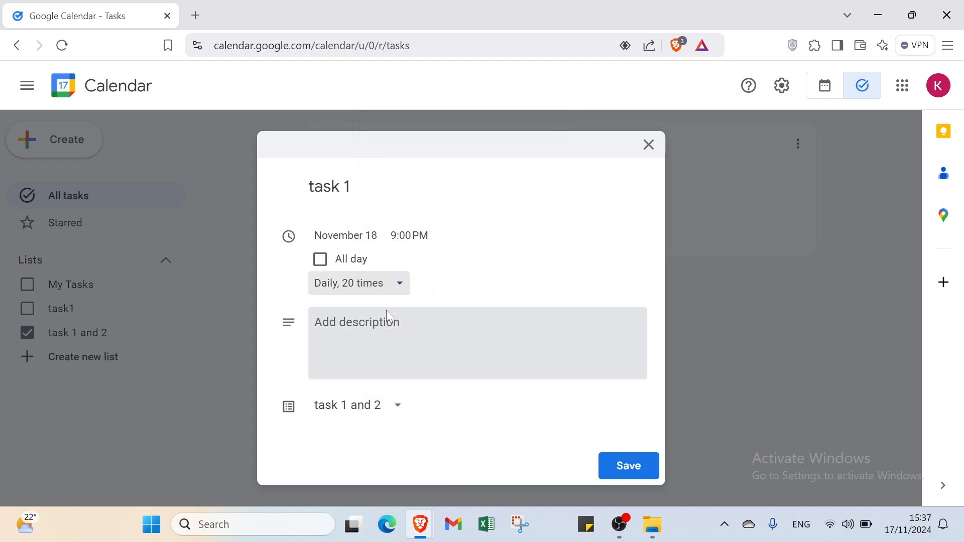
# Step: Add the description "describing" to the task and save it in the "task 1 and 2" list
pyautogui.click(392, 332)
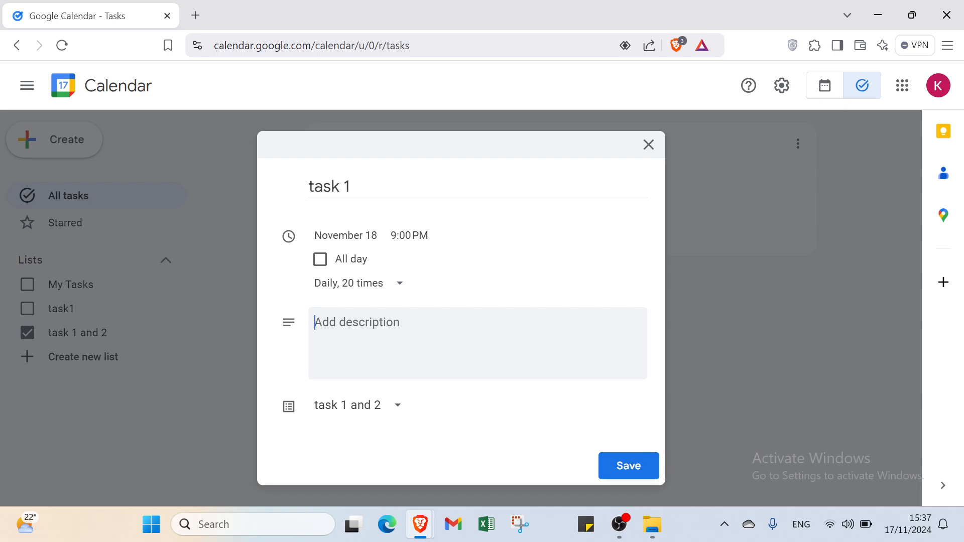
pyautogui.write('desc')
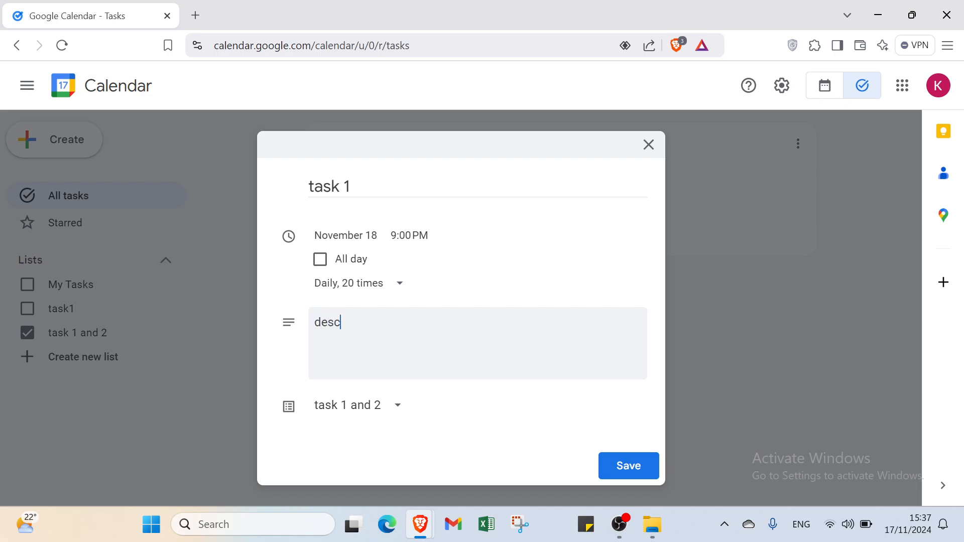
pyautogui.write('ribe')
pyautogui.write('ng')
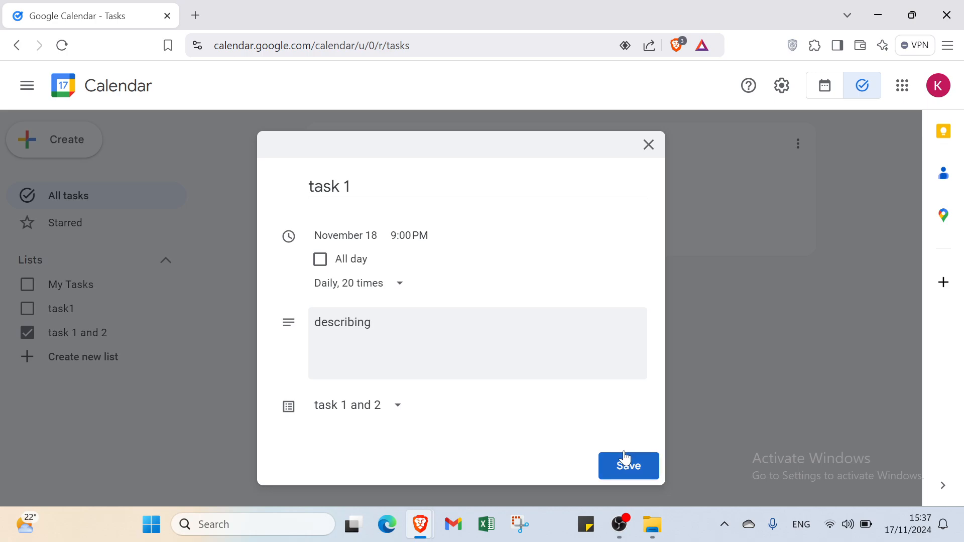
pyautogui.click(618, 470)
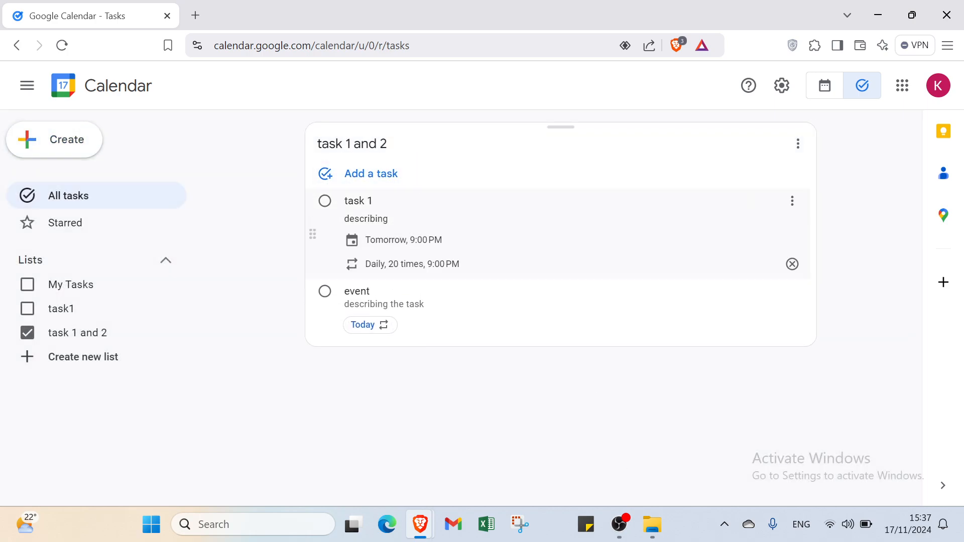
# Step: Show the starred tasks and add a new untitled starred task there
pyautogui.click(122, 216)
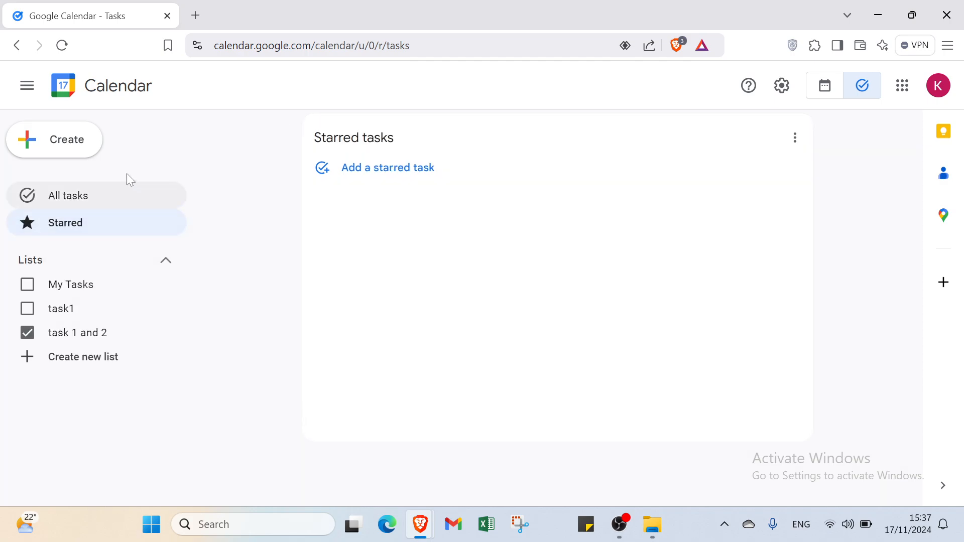
pyautogui.click(370, 182)
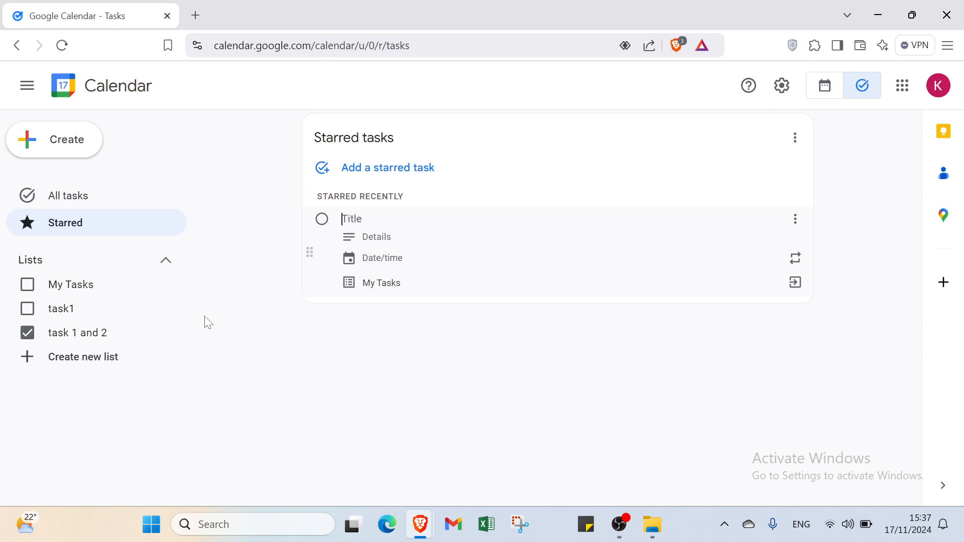
# Step: Look through the list of other Google apps and close it again
pyautogui.click(903, 95)
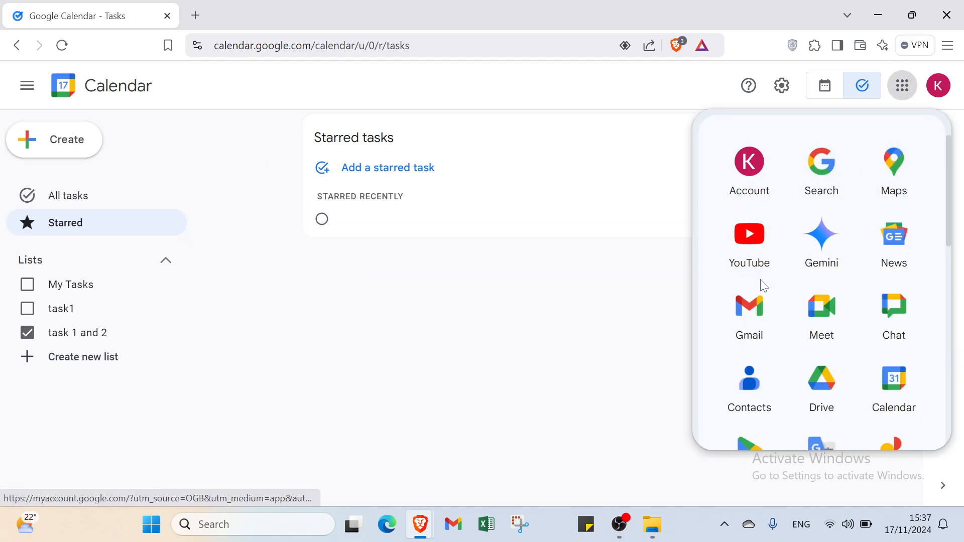
pyautogui.scroll(-2, 852, 265)
pyautogui.scroll(-8, 852, 265)
pyautogui.scroll(4, 854, 234)
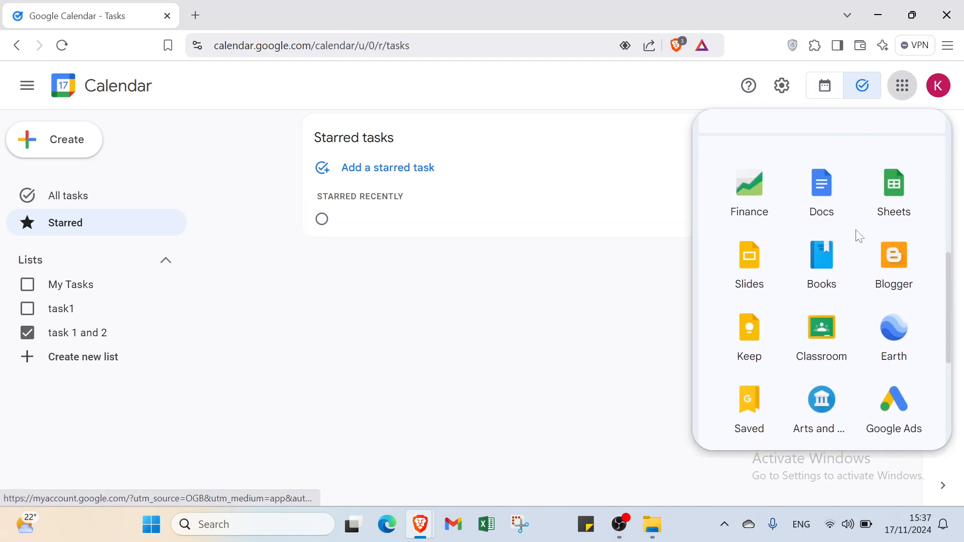
pyautogui.scroll(3, 869, 236)
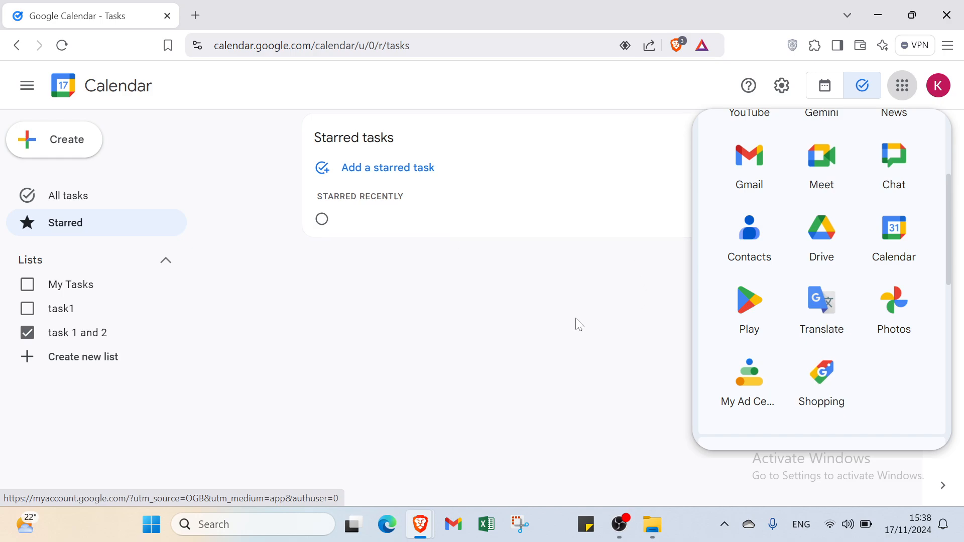
pyautogui.click(583, 351)
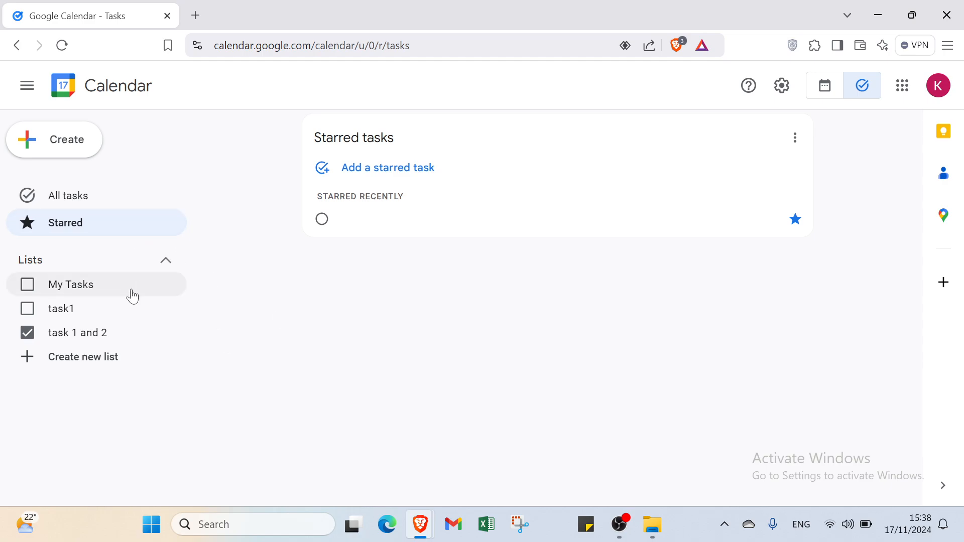
# Step: Collapse the lists section and create a new task list named "task 1"
pyautogui.click(156, 265)
pyautogui.click(166, 267)
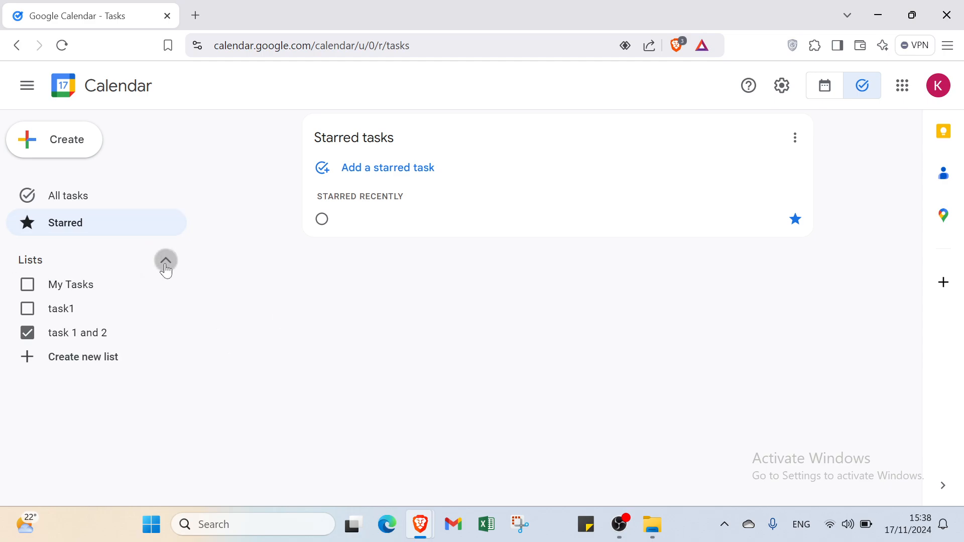
pyautogui.click(166, 268)
pyautogui.click(143, 294)
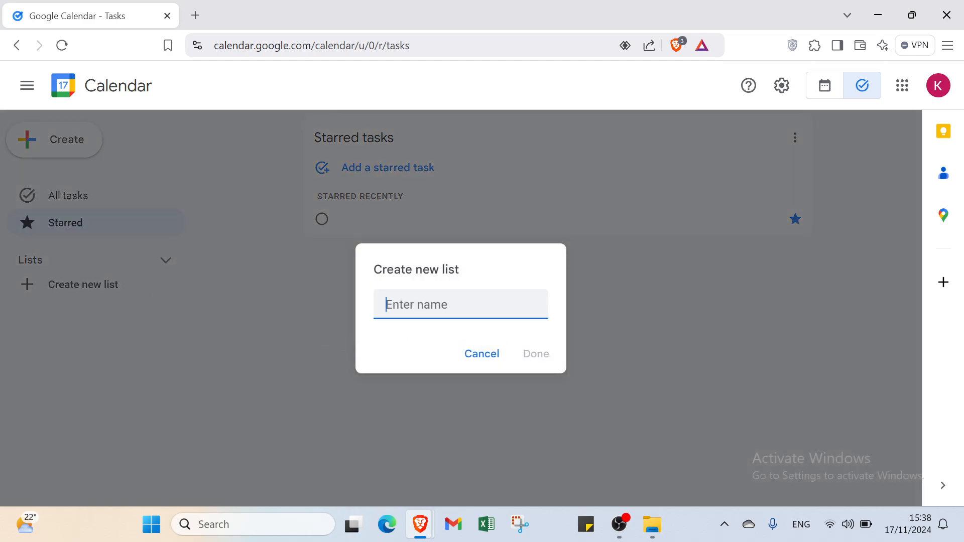
pyautogui.write('task 1')
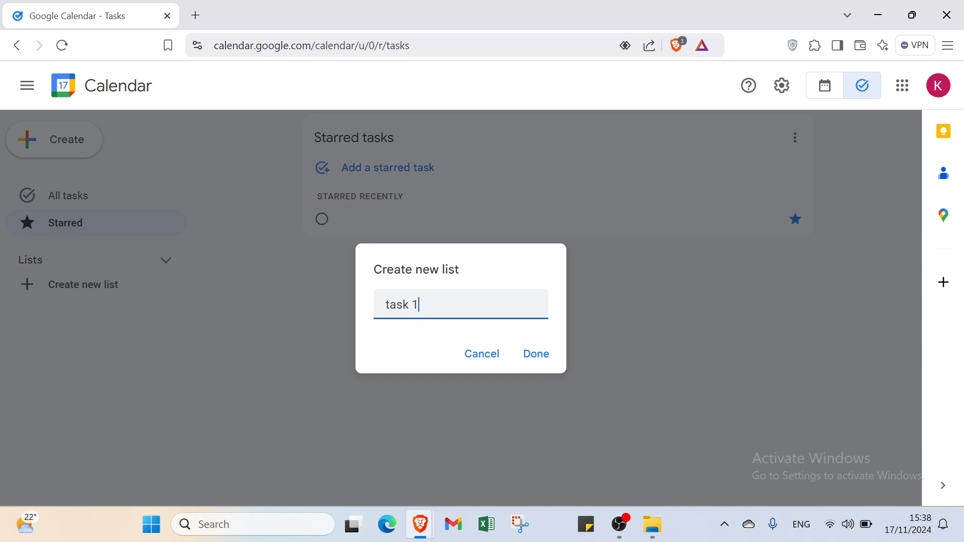
pyautogui.click(547, 354)
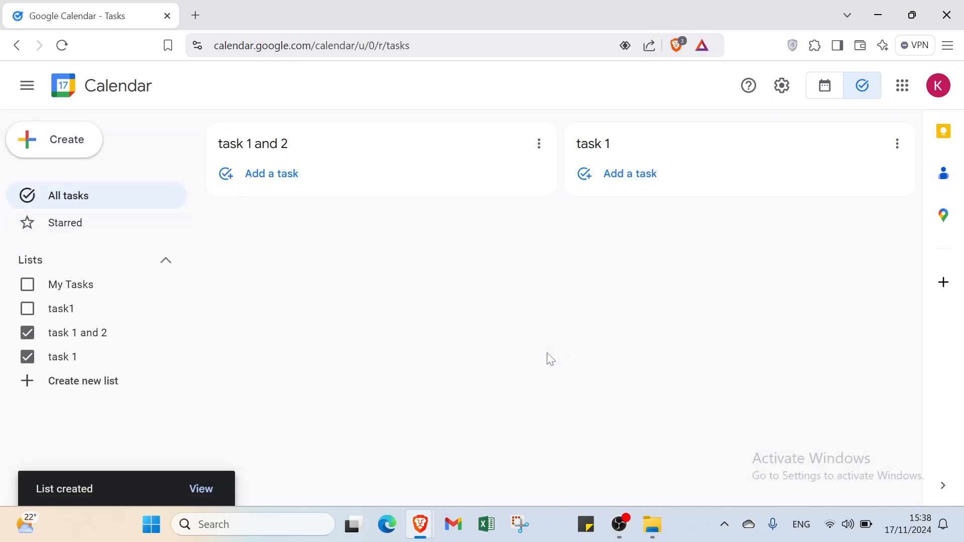
# Step: Start an untitled task in the "task 1" list, set its time to 10:00 AM and open its repeat settings
pyautogui.click(641, 184)
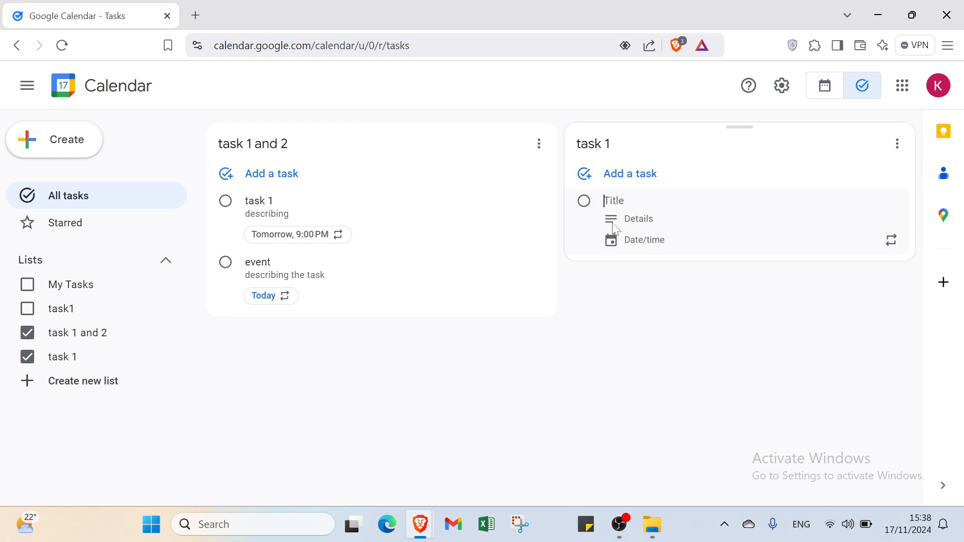
pyautogui.press('Tab')
pyautogui.click(634, 252)
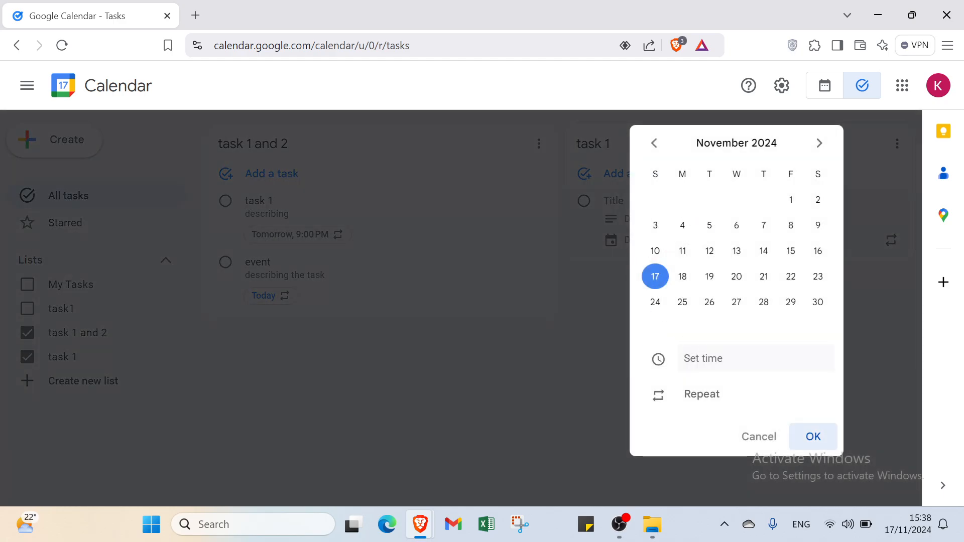
pyautogui.click(713, 358)
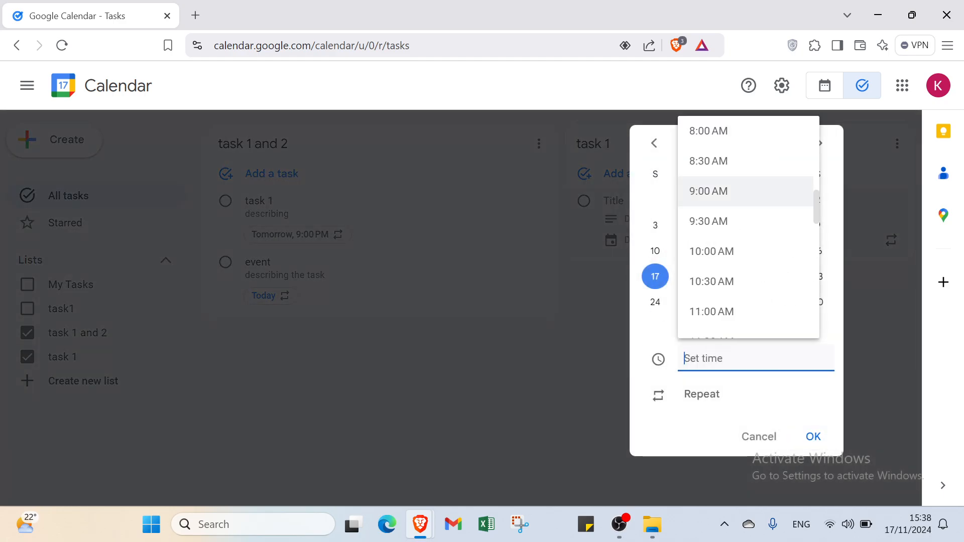
pyautogui.click(739, 251)
pyautogui.click(701, 396)
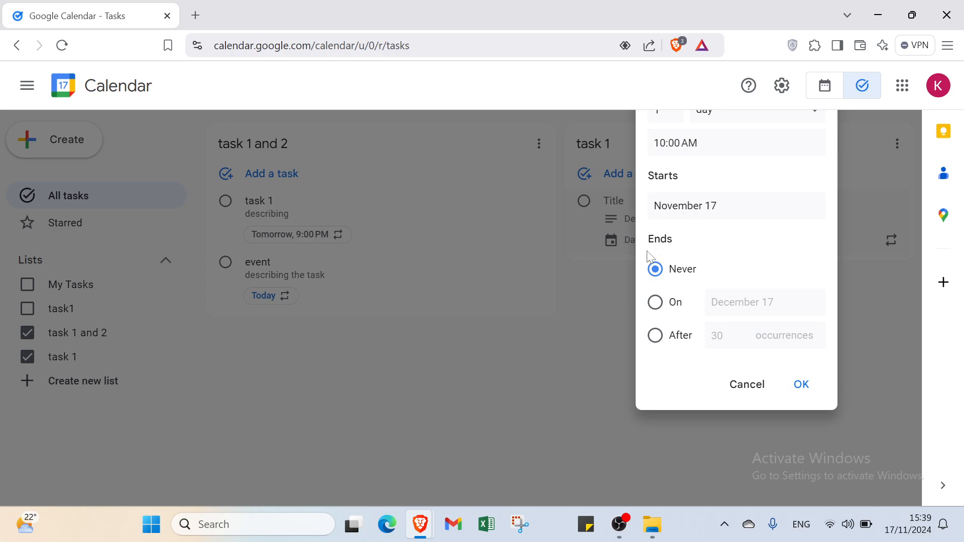
# Step: Set the start date of the daily repetition to November 19
pyautogui.click(744, 207)
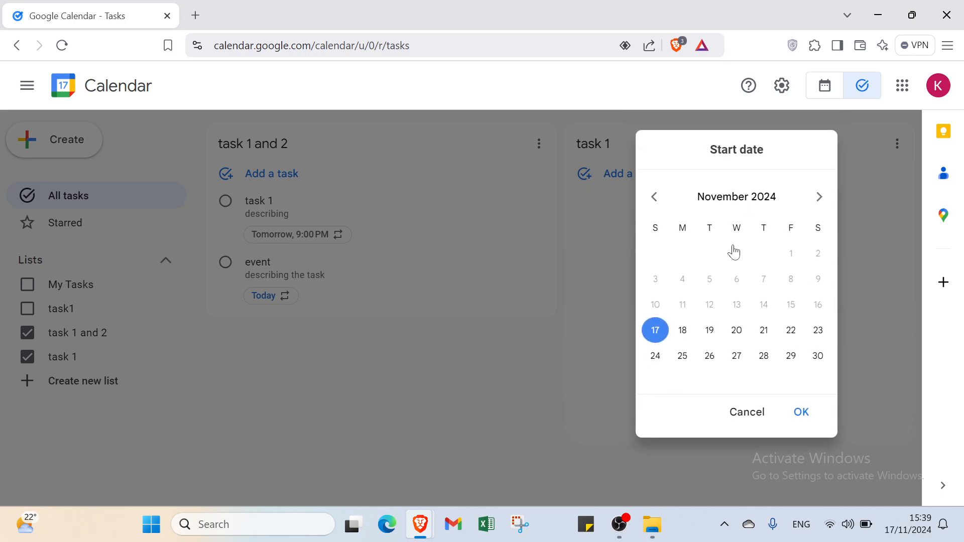
pyautogui.click(713, 332)
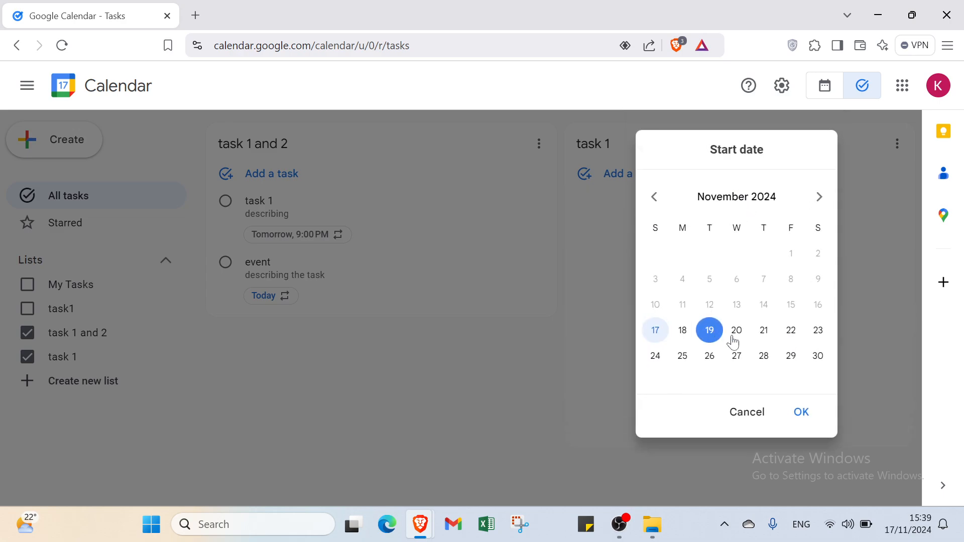
pyautogui.click(801, 411)
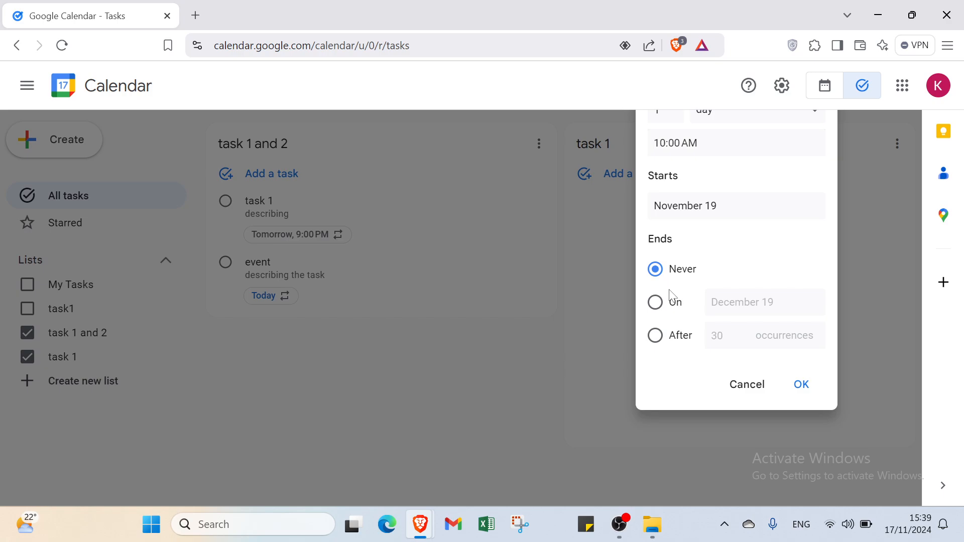
# Step: Make the daily repetition end on January 14, 2025
pyautogui.click(656, 302)
pyautogui.click(732, 305)
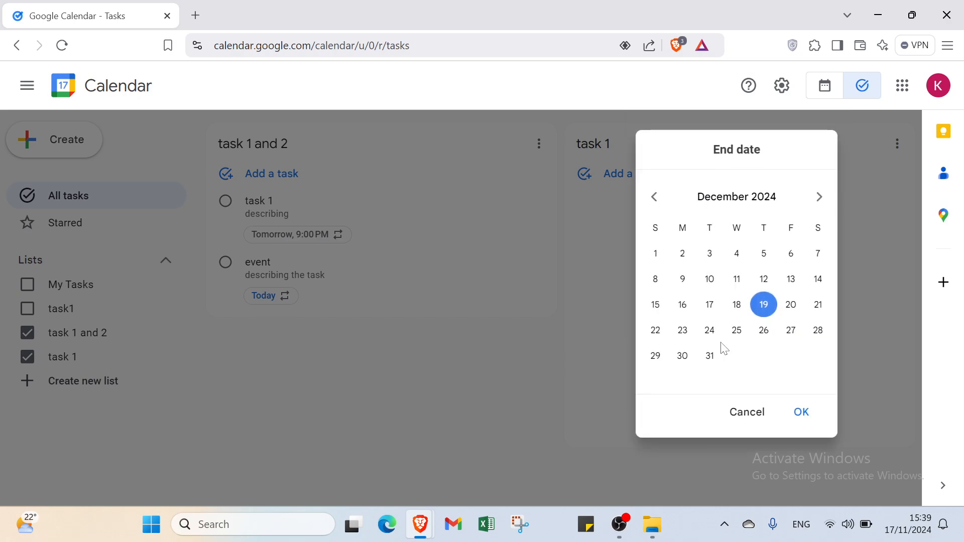
pyautogui.click(710, 356)
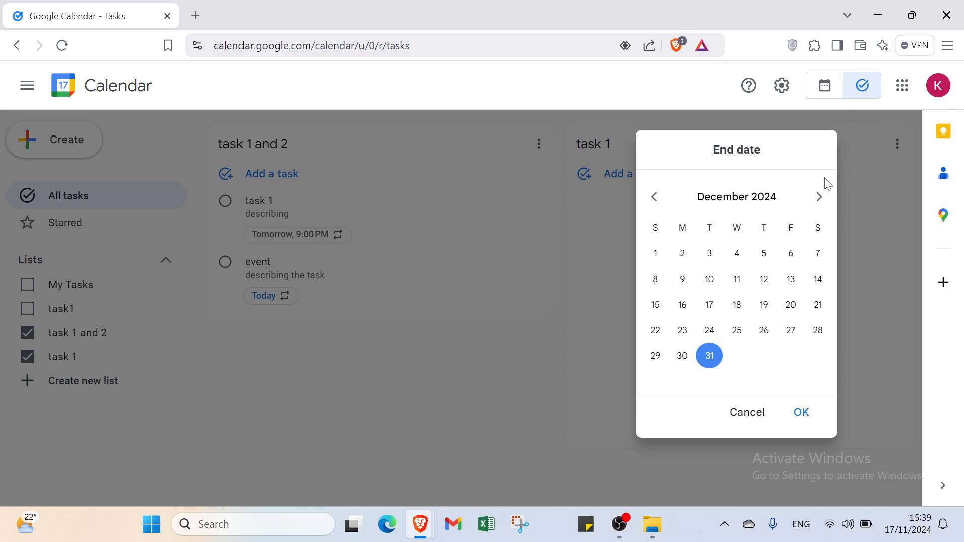
pyautogui.click(820, 197)
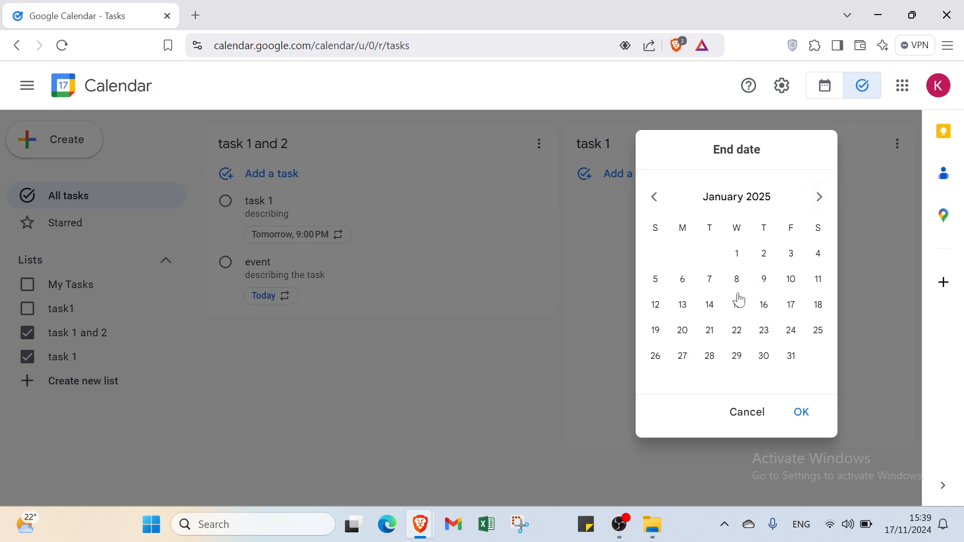
pyautogui.click(718, 310)
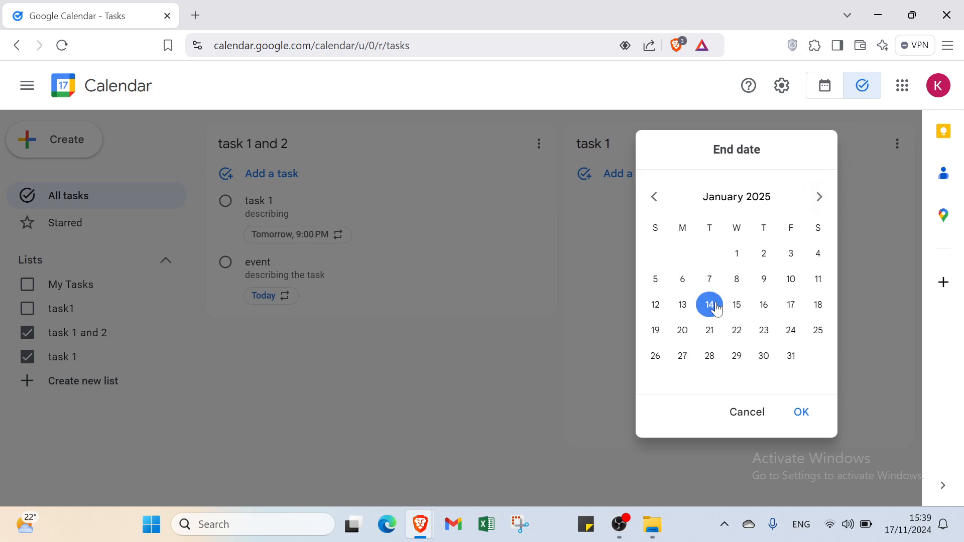
pyautogui.click(803, 415)
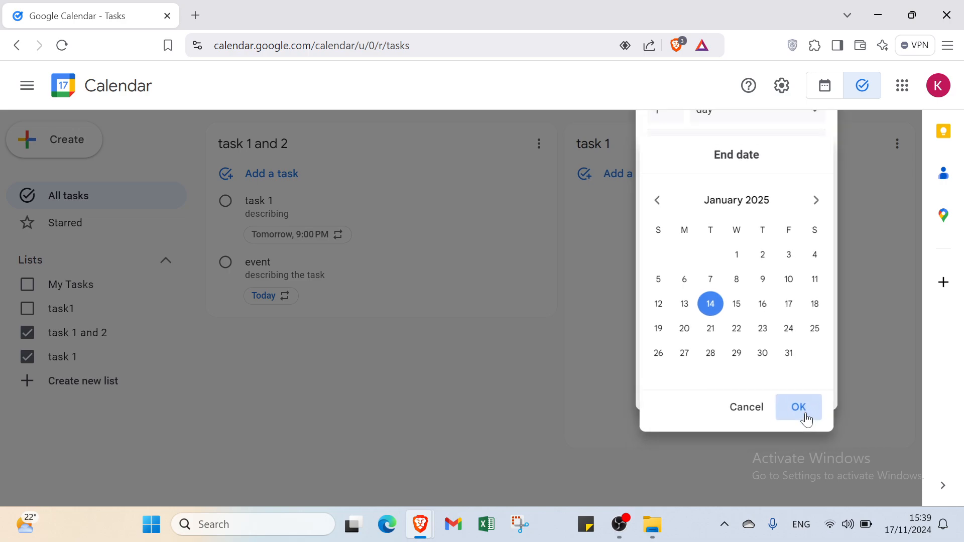
# Step: Make the repetition end after a number of occurrences and apply the recurrence to the untitled task
pyautogui.click(667, 346)
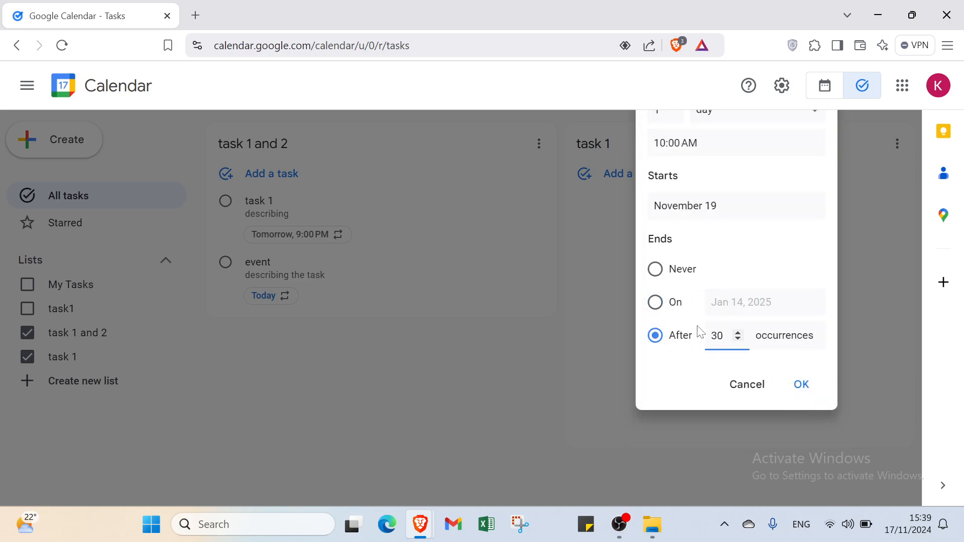
pyautogui.click(739, 340)
pyautogui.click(796, 391)
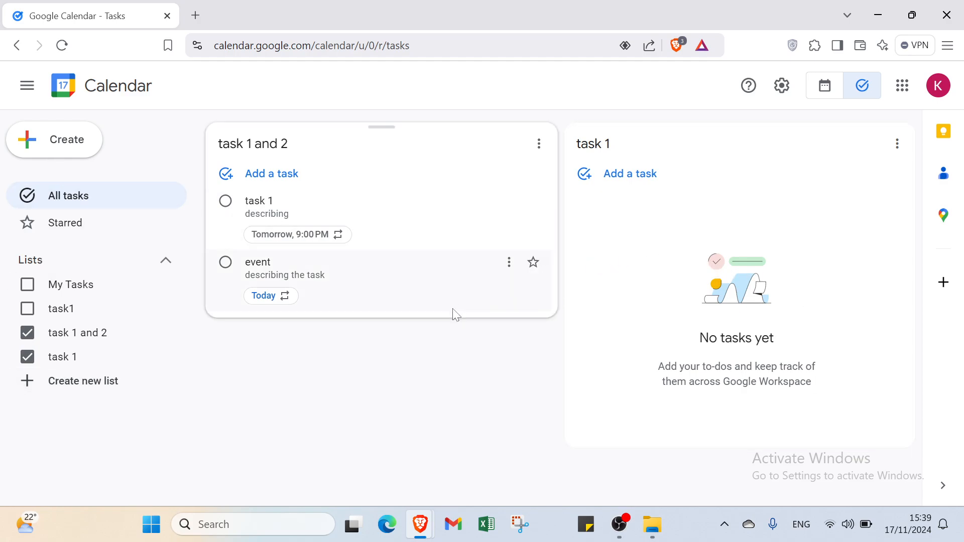
# Step: Switch to the week calendar and change the color of the Tasks calendar to purple
pyautogui.click(838, 102)
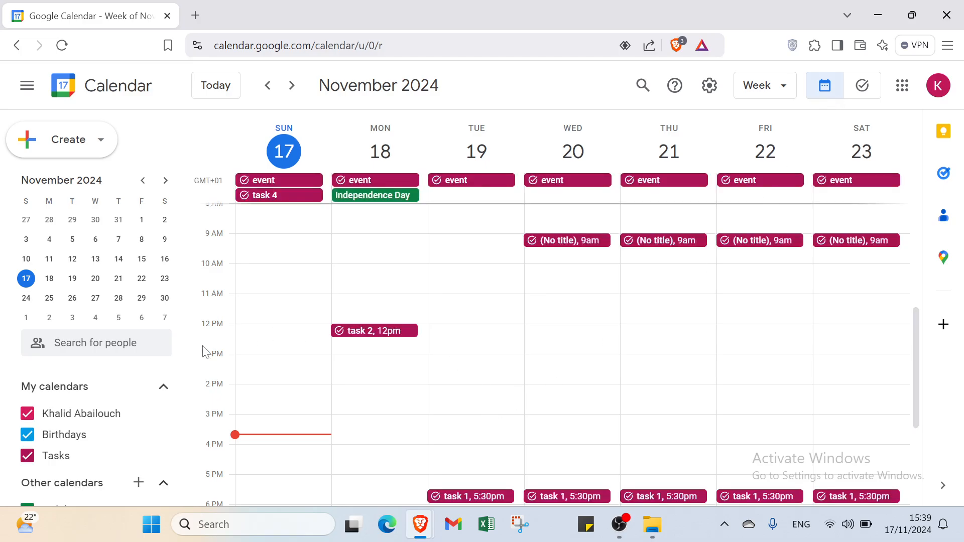
pyautogui.scroll(-1, 148, 410)
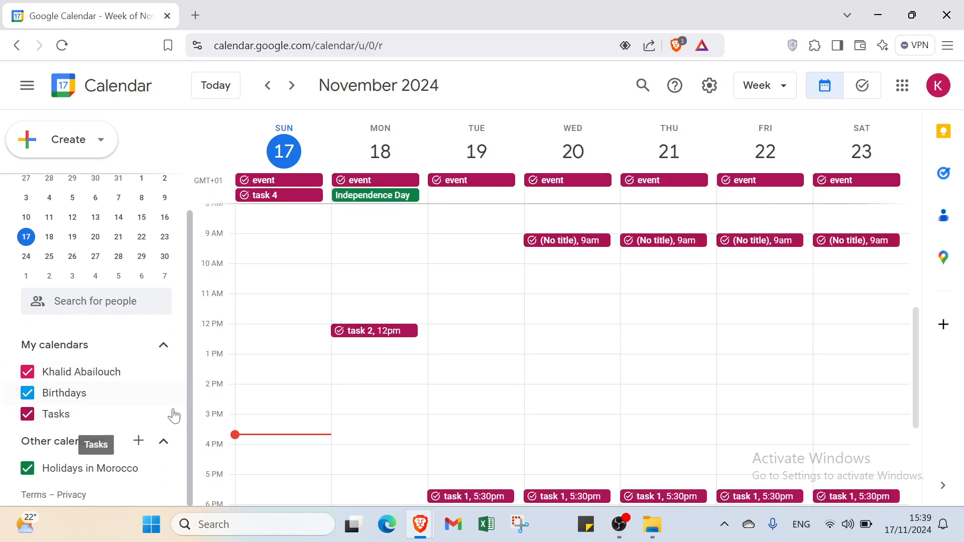
pyautogui.click(162, 414)
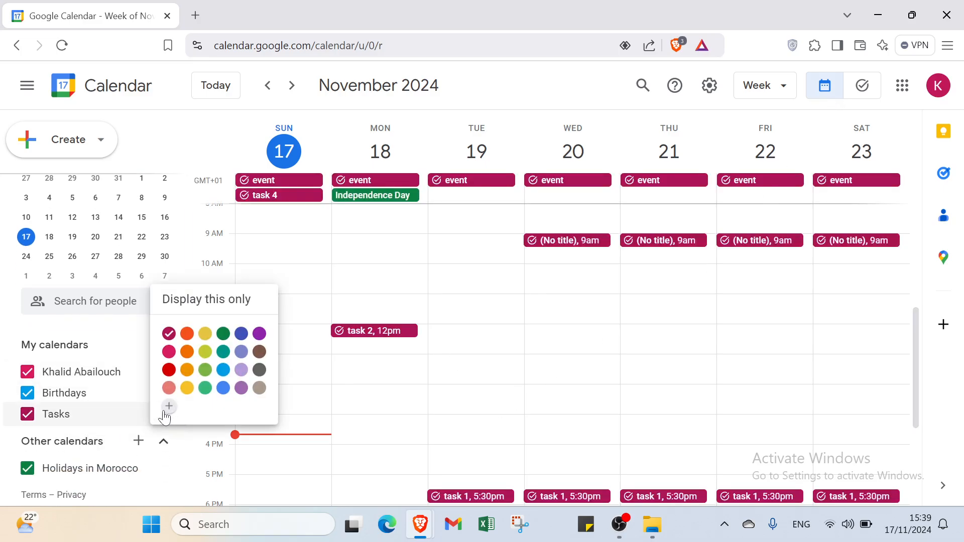
pyautogui.click(258, 339)
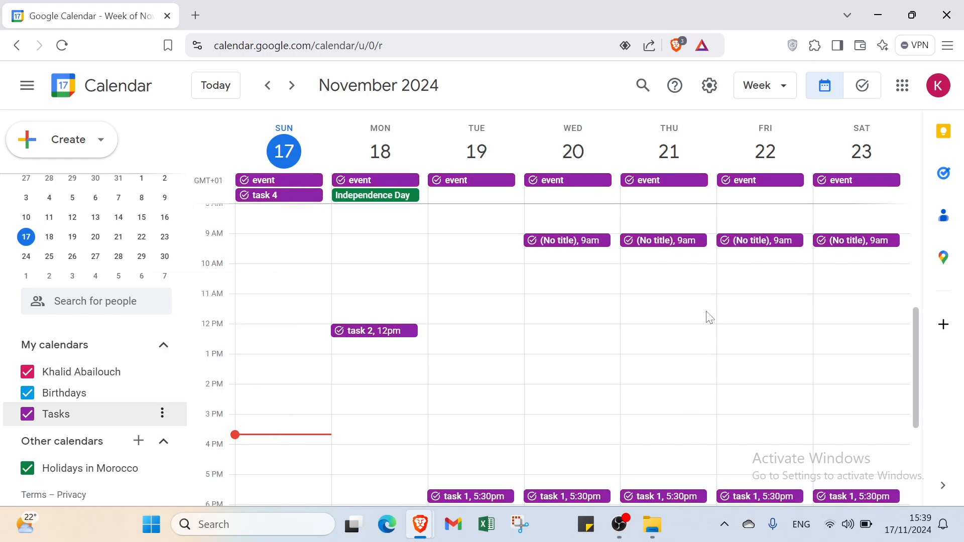
pyautogui.scroll(-4, 689, 338)
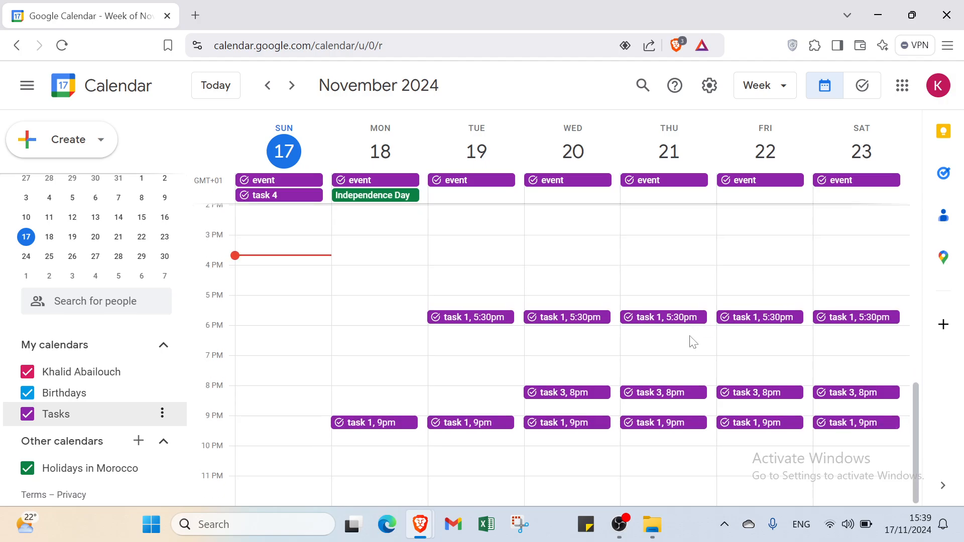
pyautogui.scroll(10, 692, 340)
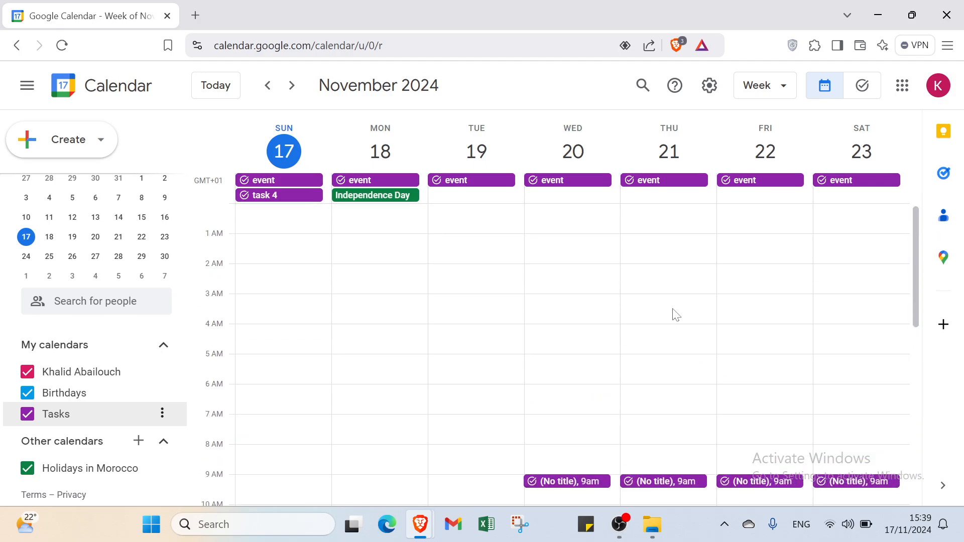
pyautogui.click(666, 287)
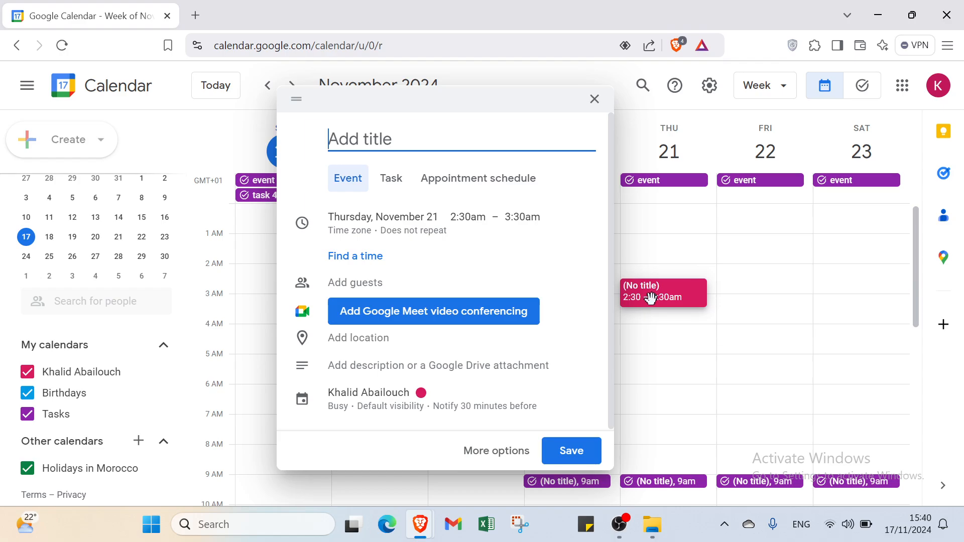
pyautogui.click(657, 279)
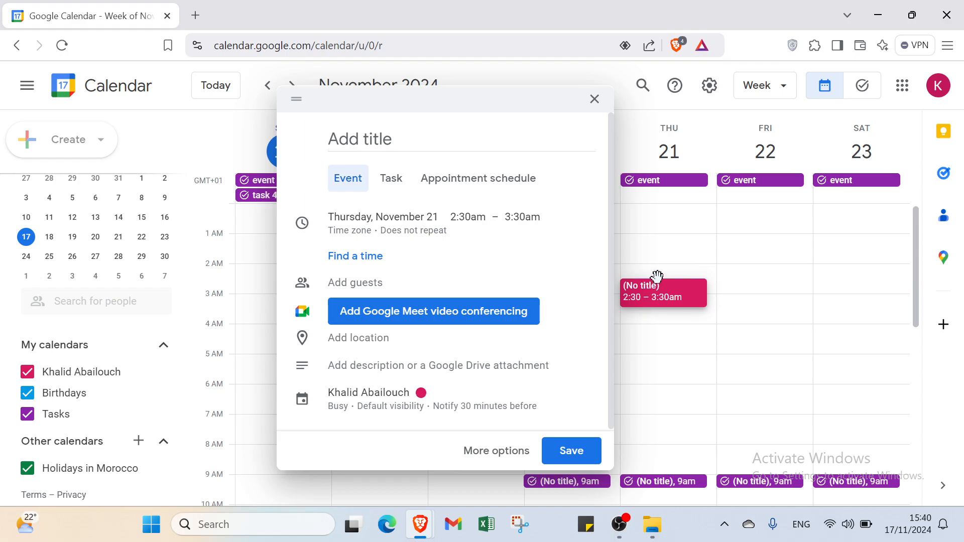
pyautogui.click(595, 99)
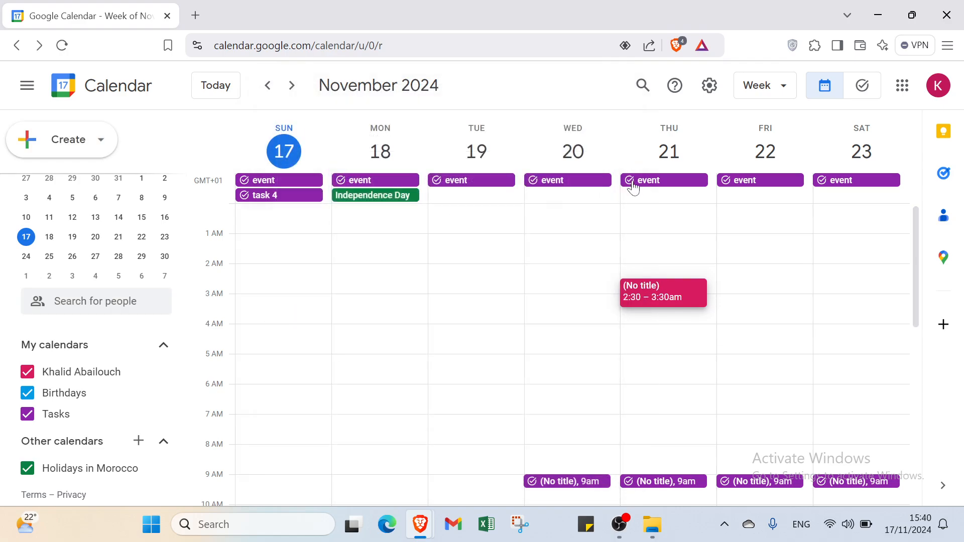
# Step: Start a new entry on Thursday, November 21 at 2:00am, compare the event, task and appointment schedule forms, and make it a task
pyautogui.click(679, 277)
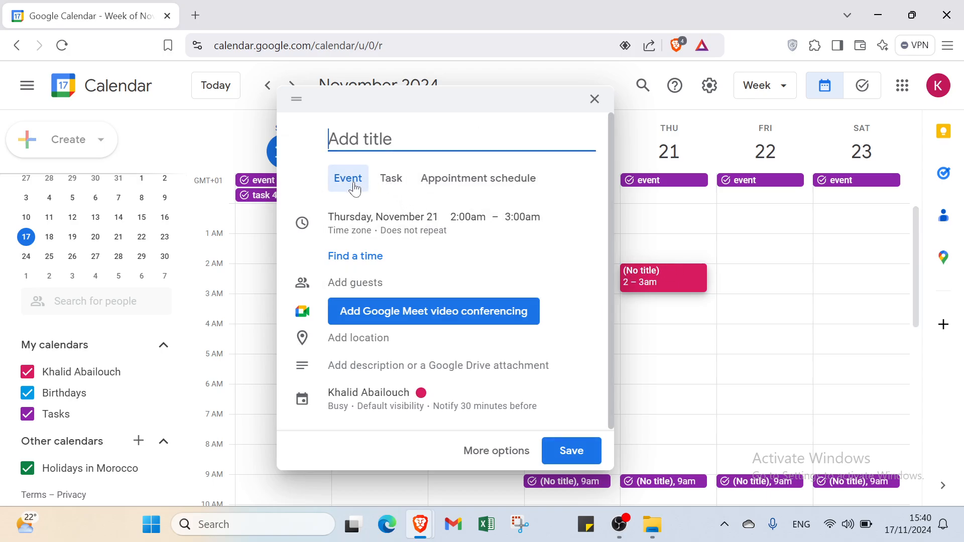
pyautogui.click(393, 189)
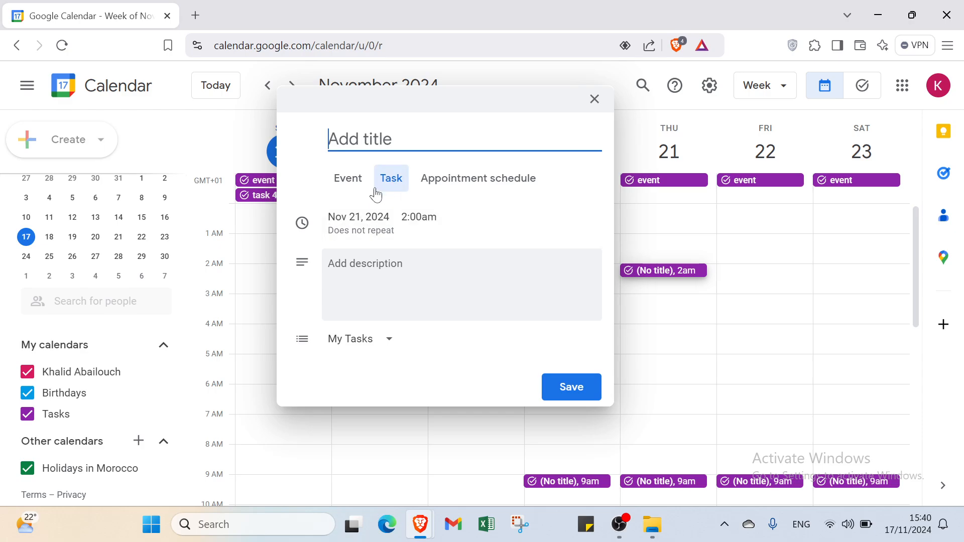
pyautogui.click(358, 192)
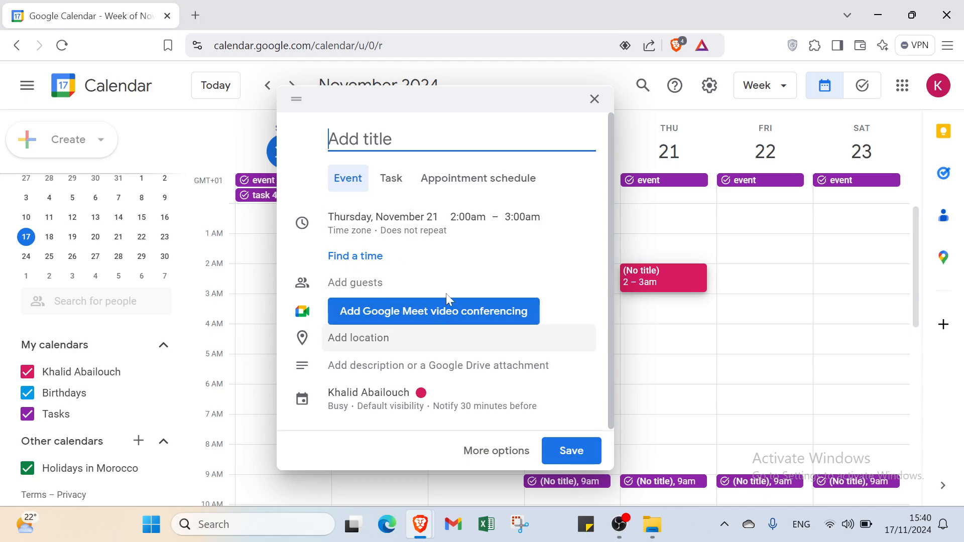
pyautogui.click(470, 187)
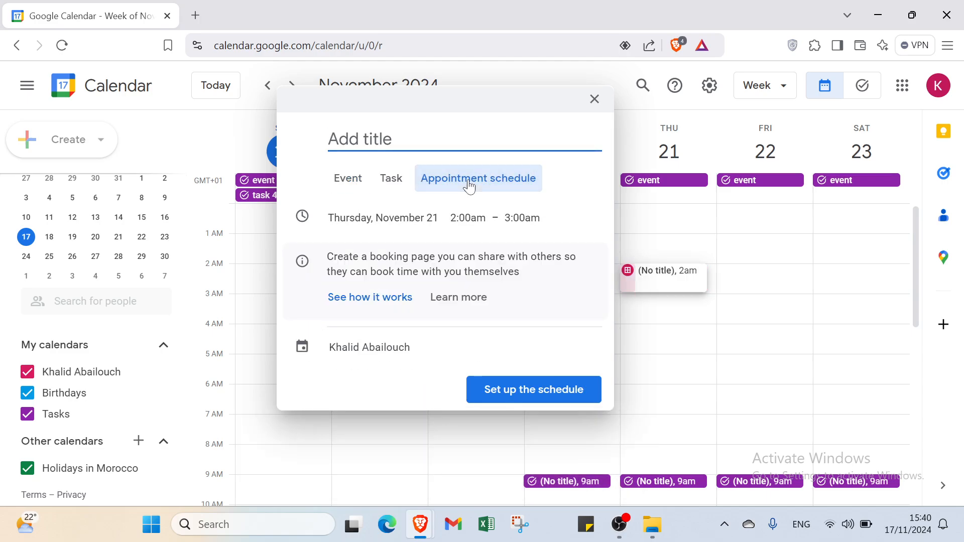
pyautogui.click(396, 184)
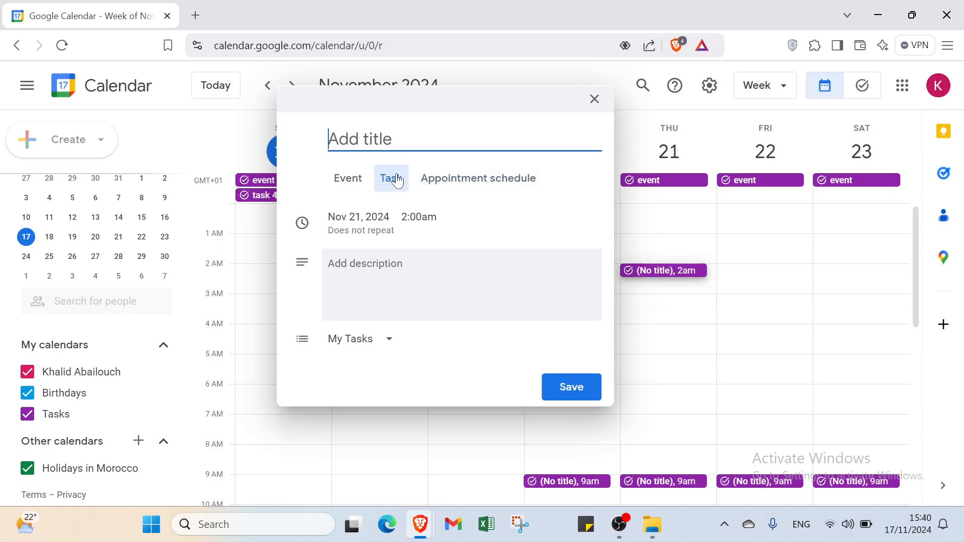
# Step: Assign the new November 21 task to the "task 1" list
pyautogui.click(365, 266)
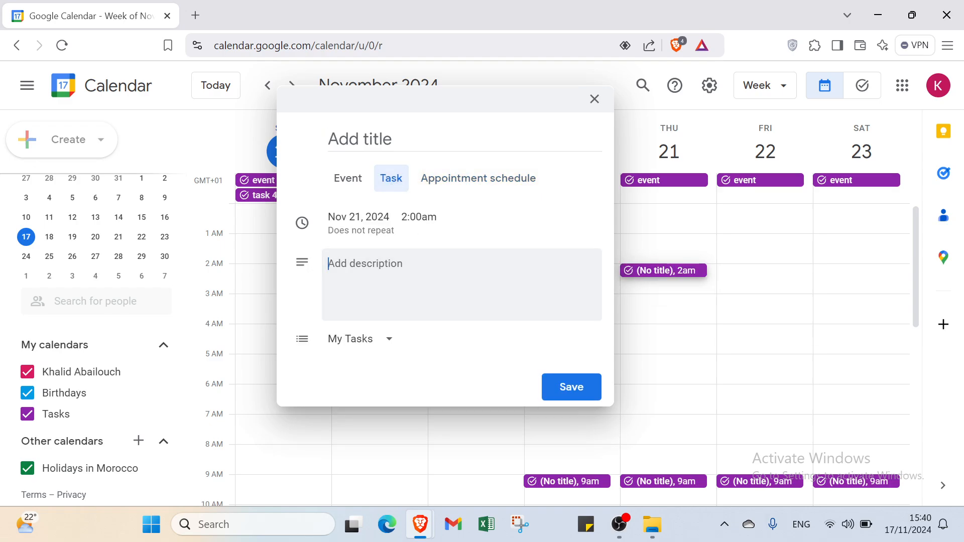
pyautogui.click(381, 341)
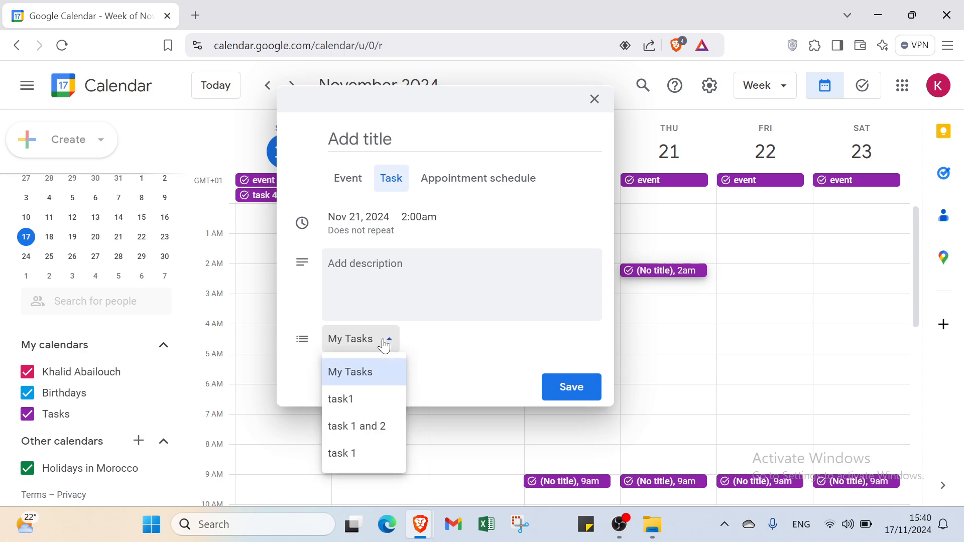
pyautogui.click(357, 454)
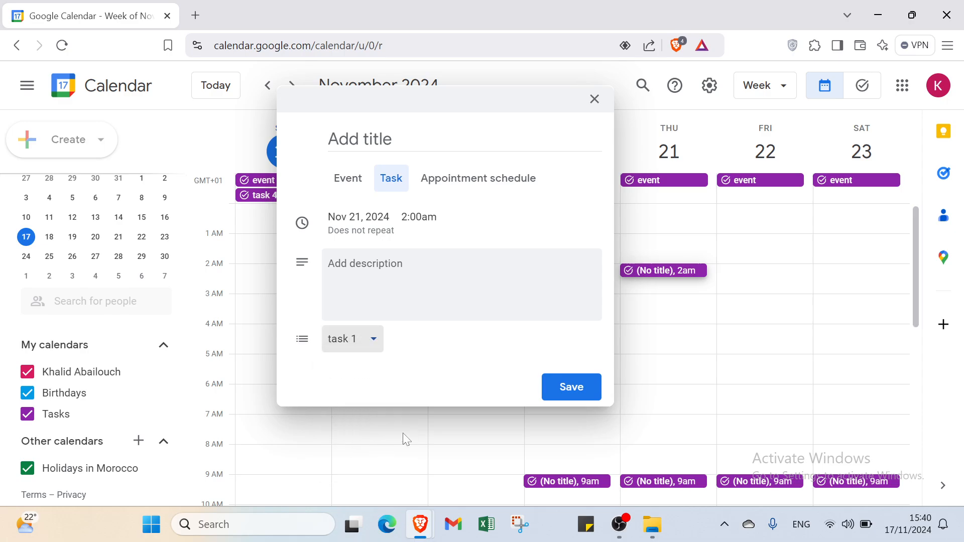
# Step: Give the November 21 task the description "describing something" and save it without a title
pyautogui.click(432, 281)
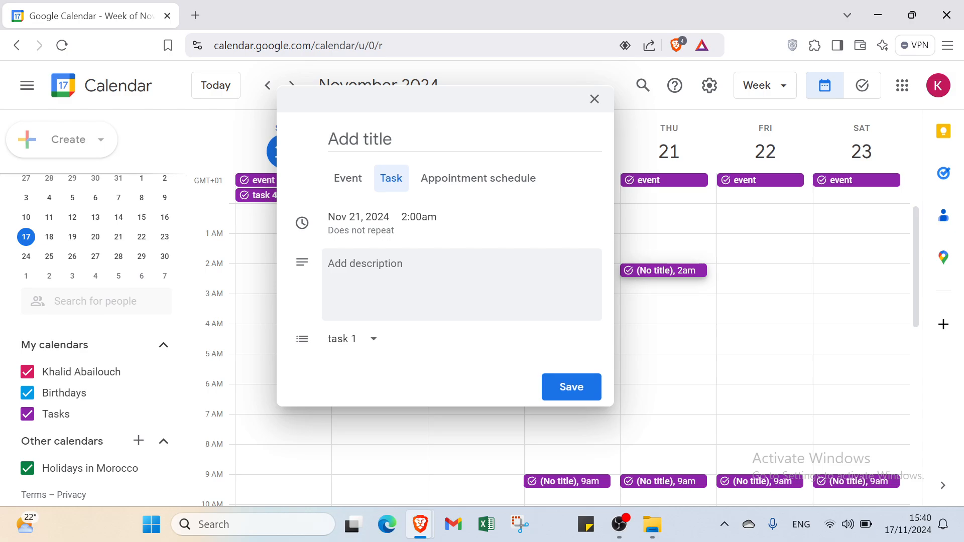
pyautogui.write('descr')
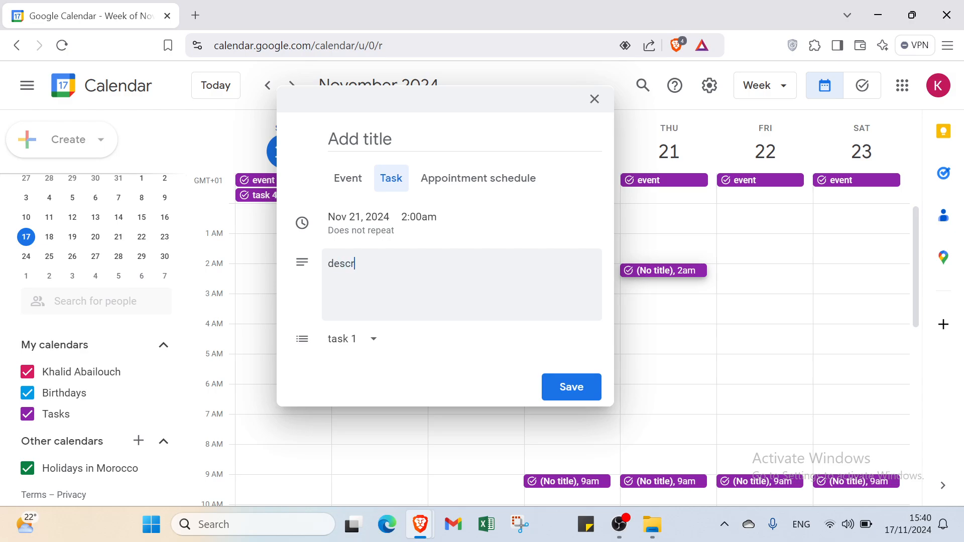
pyautogui.write('ibing something')
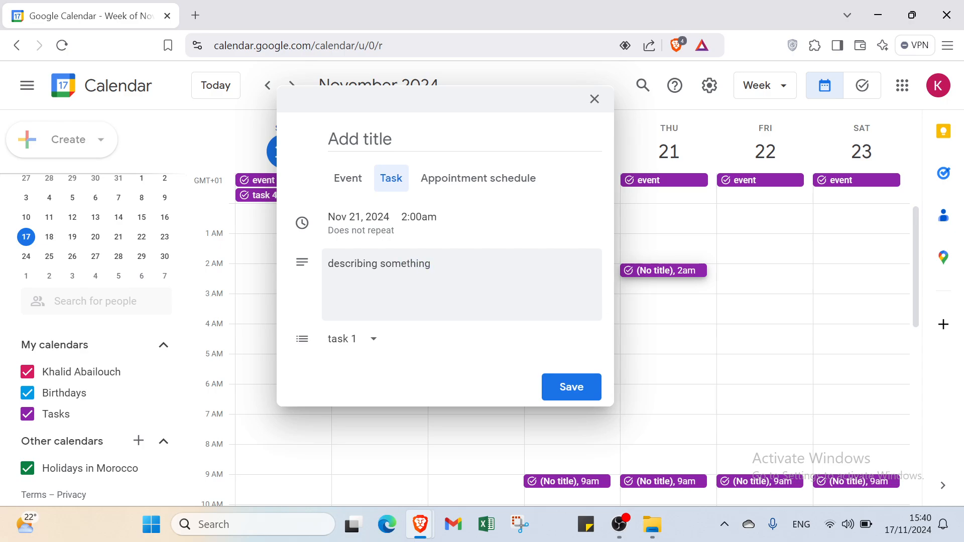
pyautogui.click(550, 397)
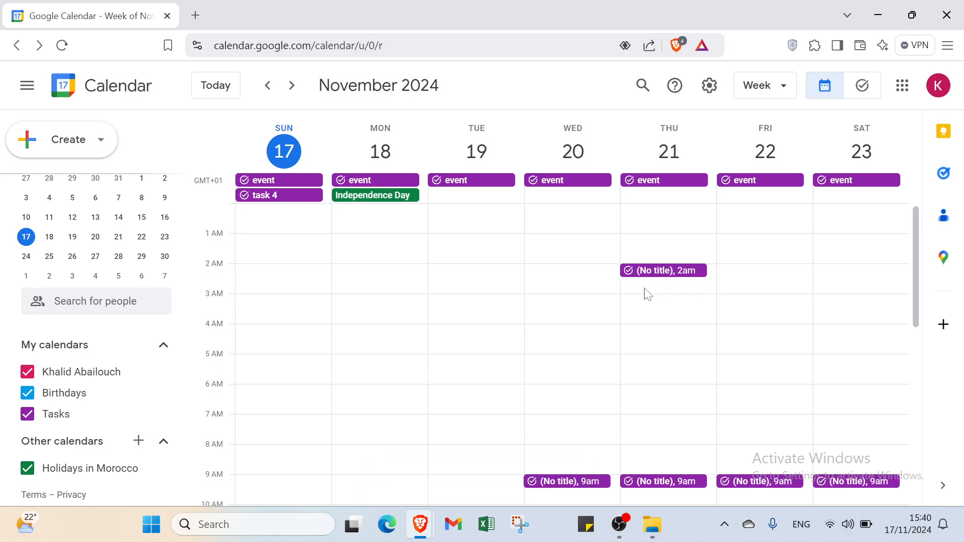
# Step: Look over the options for adding other calendars and dismiss them without choosing one
pyautogui.moveTo(158, 379)
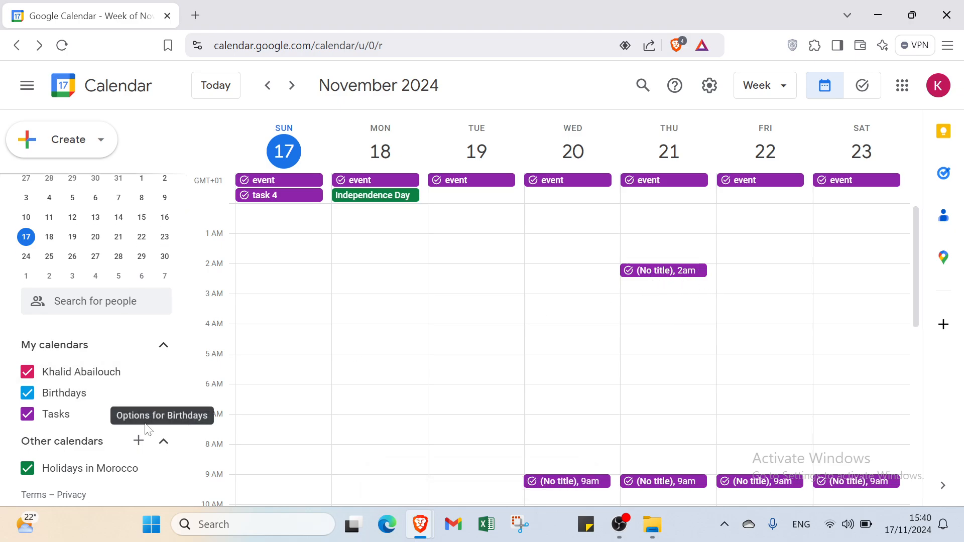
pyautogui.click(164, 441)
pyautogui.click(166, 465)
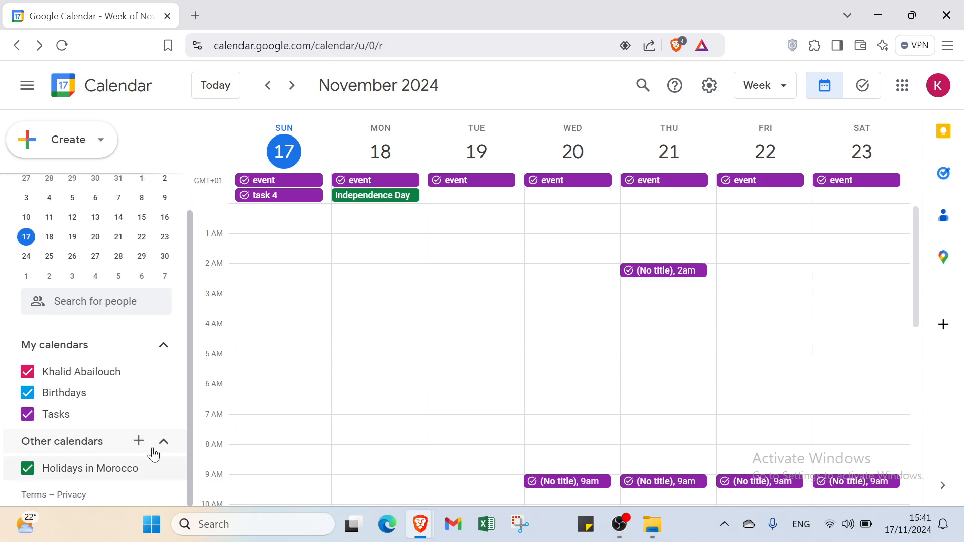
pyautogui.click(138, 442)
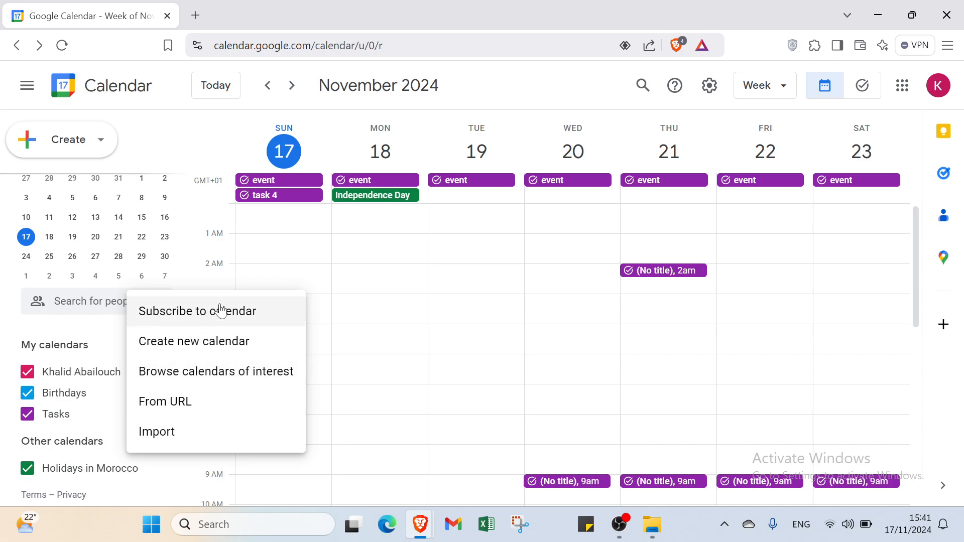
pyautogui.click(157, 172)
# Step: Discard the stray Sunday event, view the blank task form offered by the create options, and close it unsaved
pyautogui.click(96, 147)
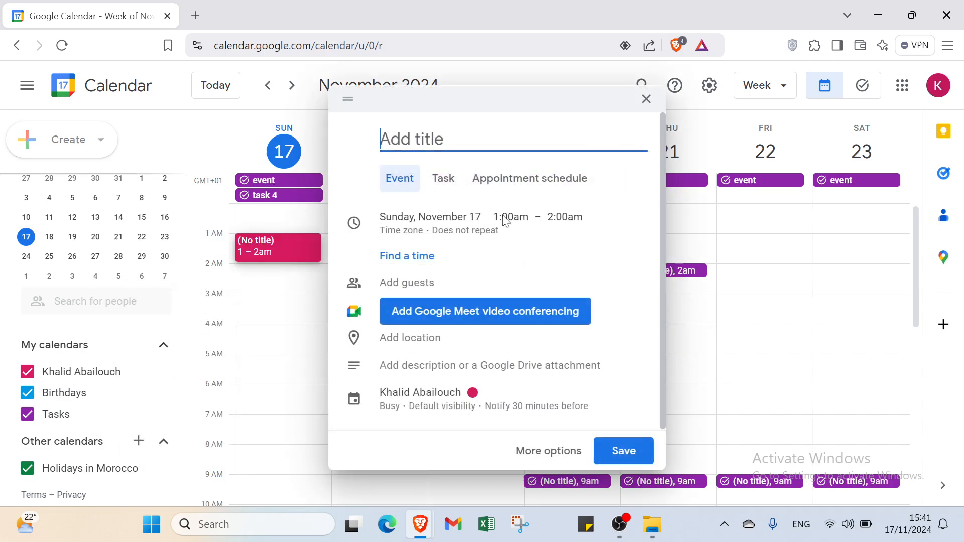
pyautogui.click(646, 100)
pyautogui.click(97, 139)
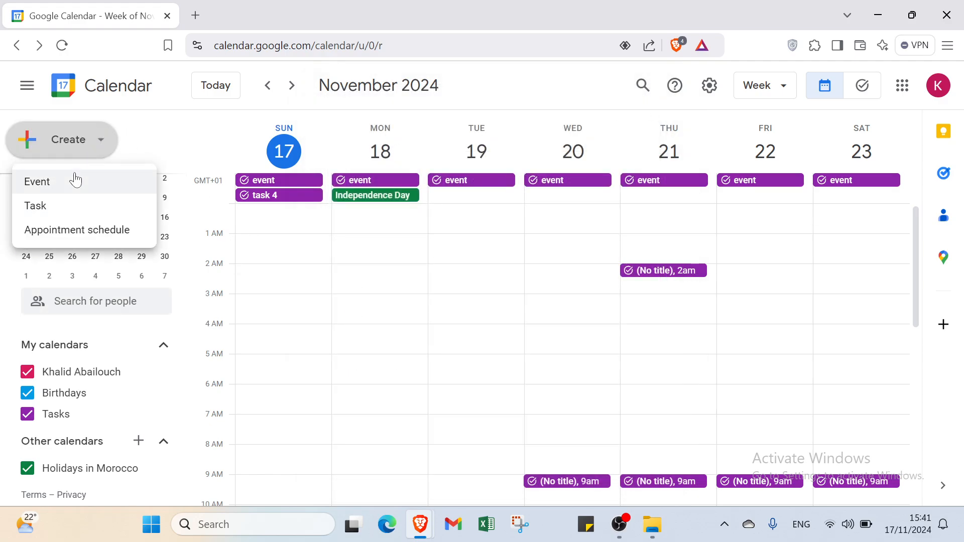
pyautogui.click(53, 209)
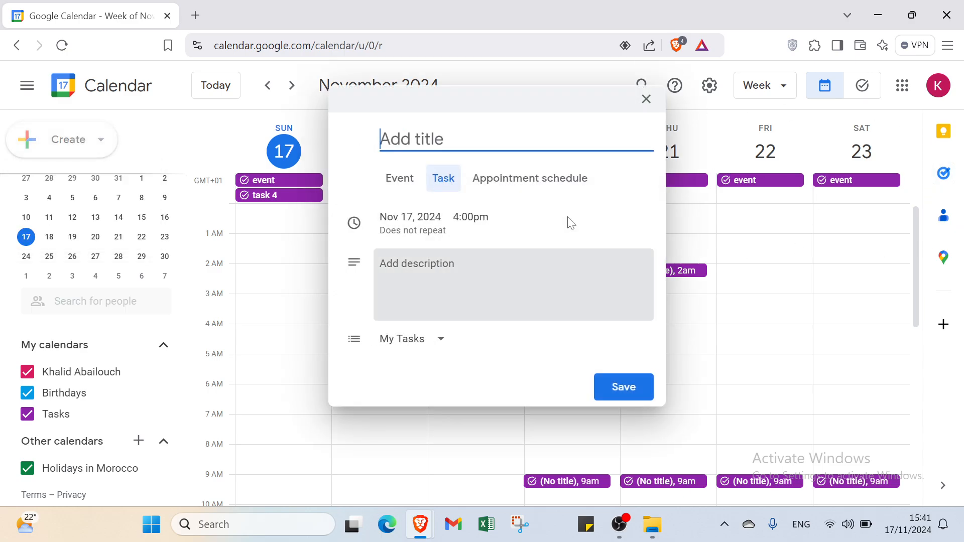
pyautogui.click(645, 100)
# Step: Review the available calendar view options, keep the week view, and discard the stray all-day event on Thursday, November 21
pyautogui.click(767, 92)
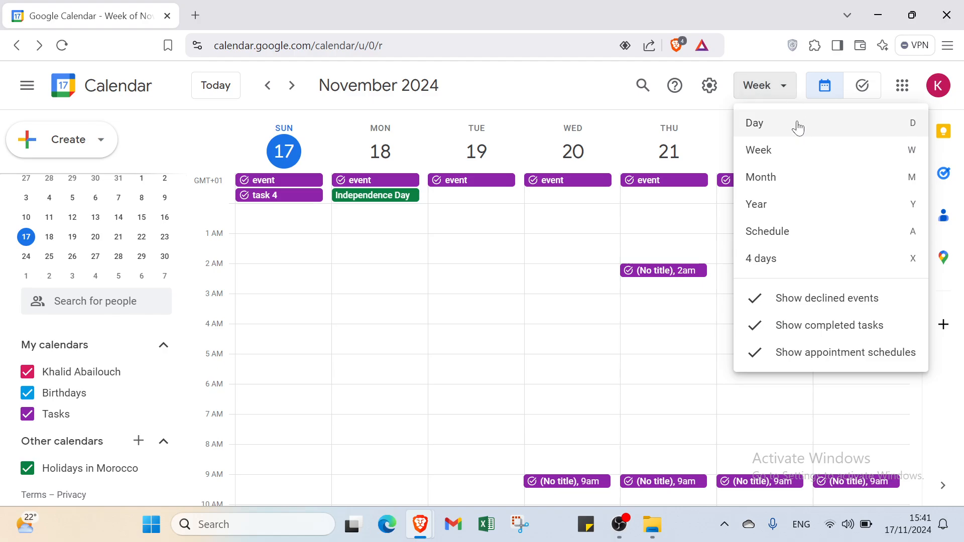
pyautogui.doubleClick(717, 137)
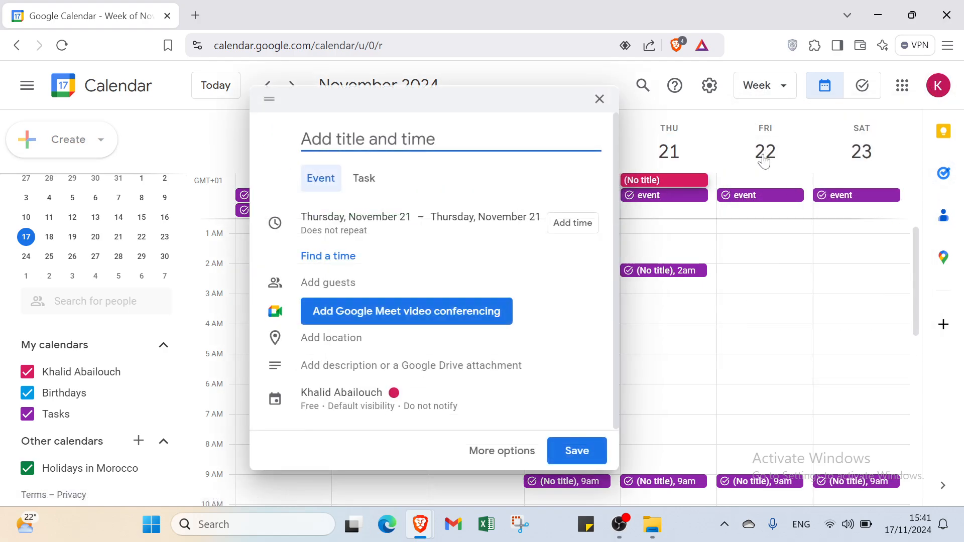
pyautogui.click(600, 99)
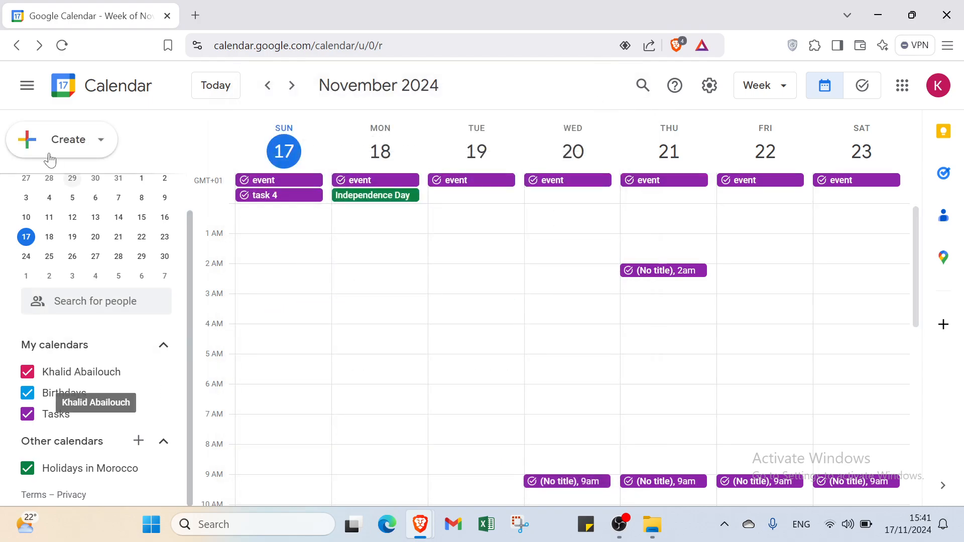
# Step: Switch to the tasks view, start a blank Keep note beside the lists, and delete it
pyautogui.click(862, 86)
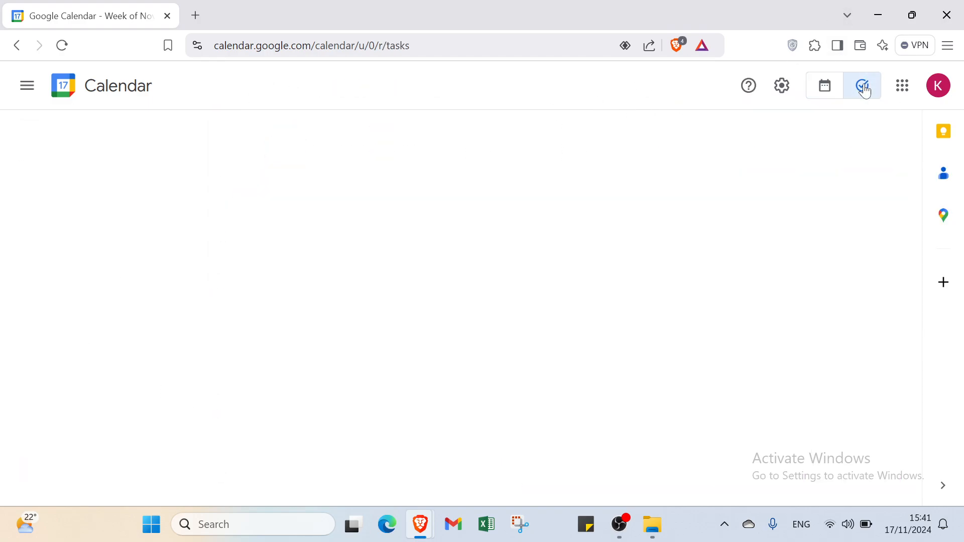
pyautogui.click(942, 132)
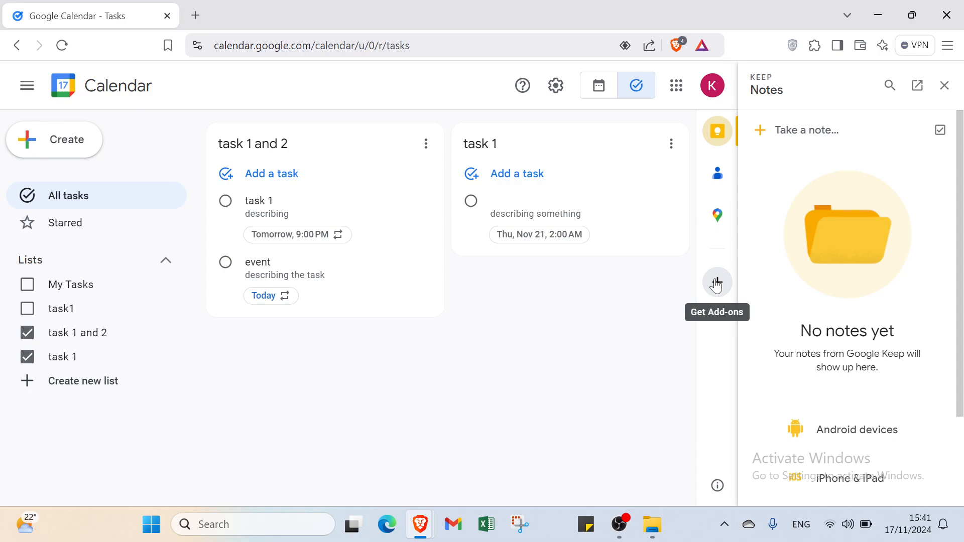
pyautogui.click(788, 144)
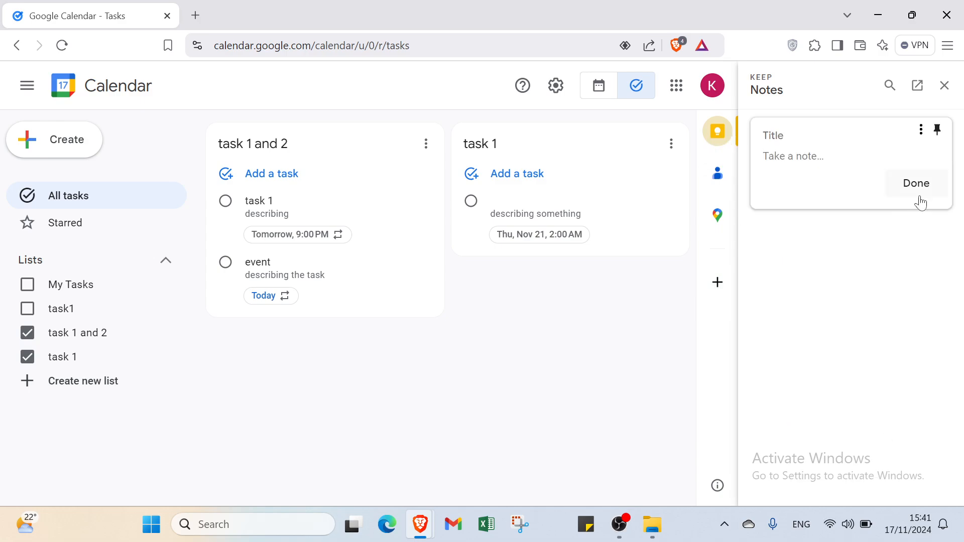
pyautogui.click(929, 131)
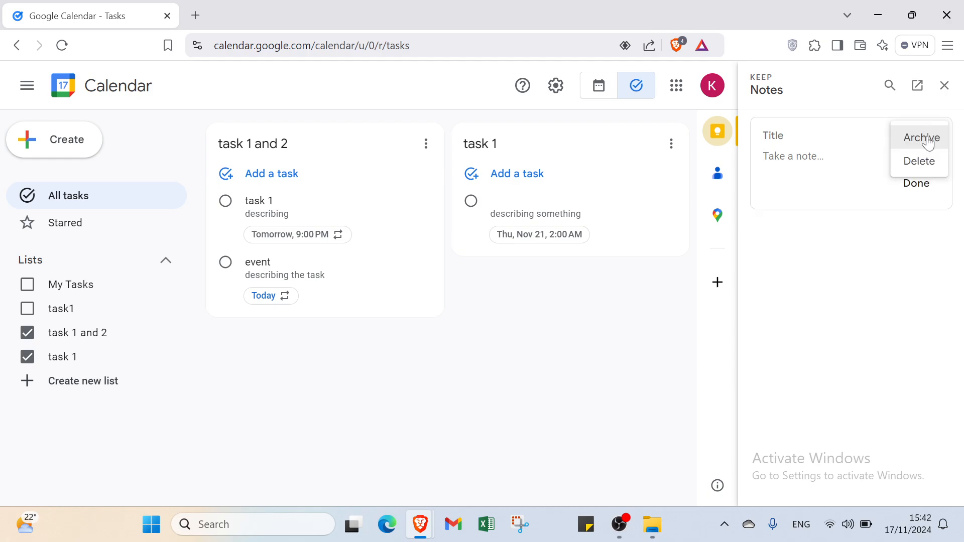
pyautogui.click(928, 161)
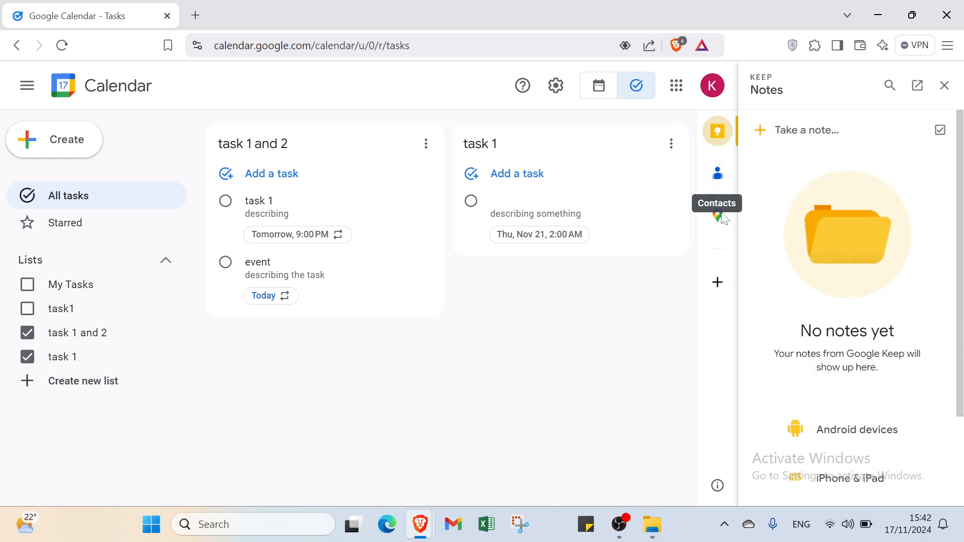
# Step: View the Calendar add-ons in the Google Workspace Marketplace and close it without installing anything
pyautogui.click(723, 282)
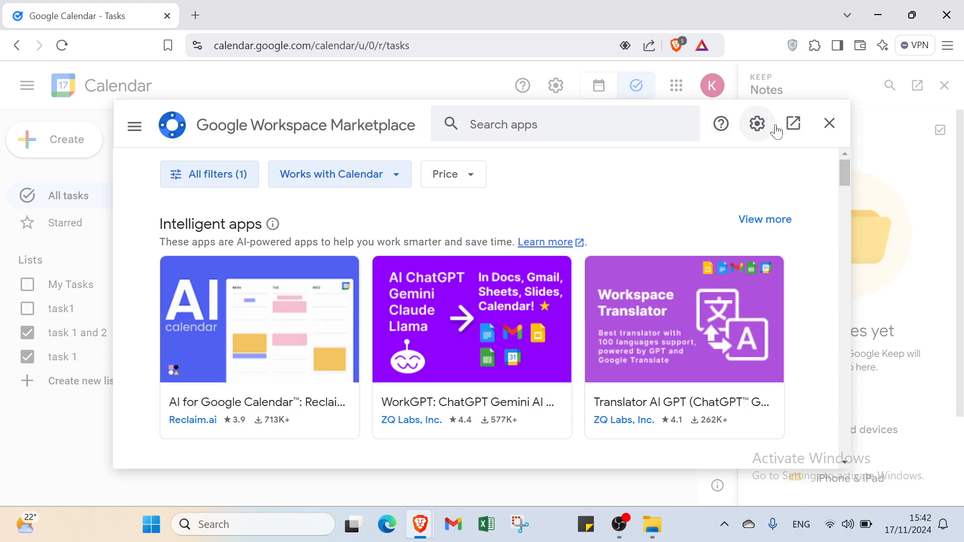
pyautogui.click(831, 121)
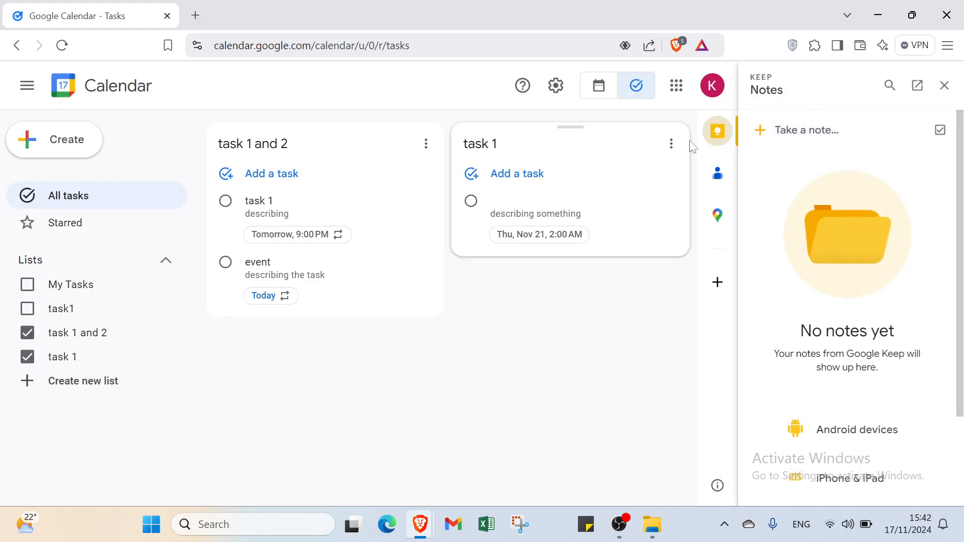
# Step: Read through the Tasks keyboard shortcuts for navigation, tasks, lists and the application, and close them along with the Keep notes
pyautogui.click(555, 85)
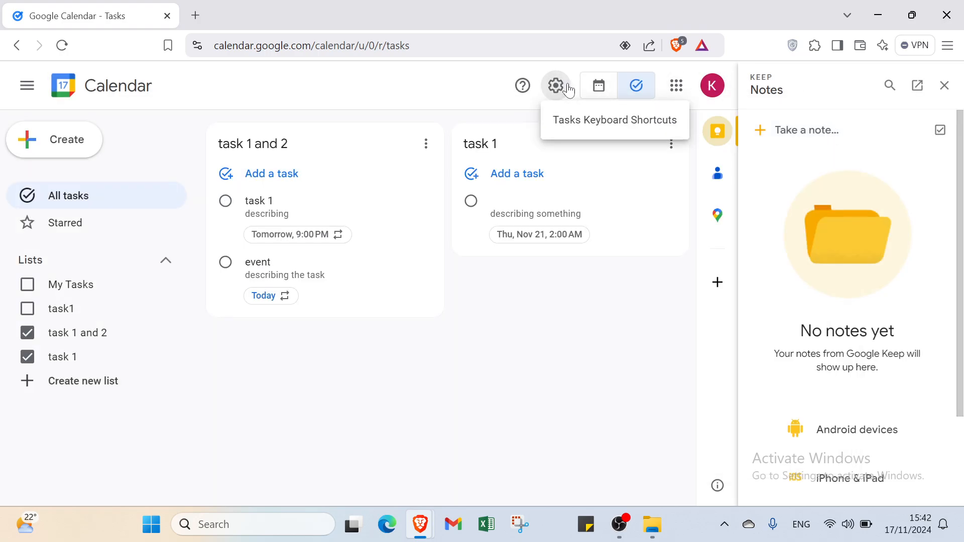
pyautogui.click(591, 126)
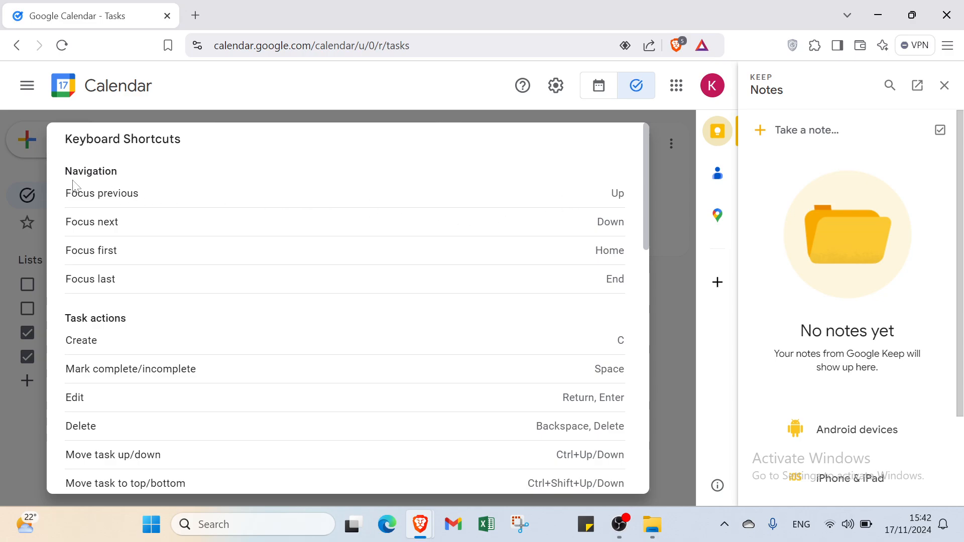
pyautogui.scroll(-9, 93, 337)
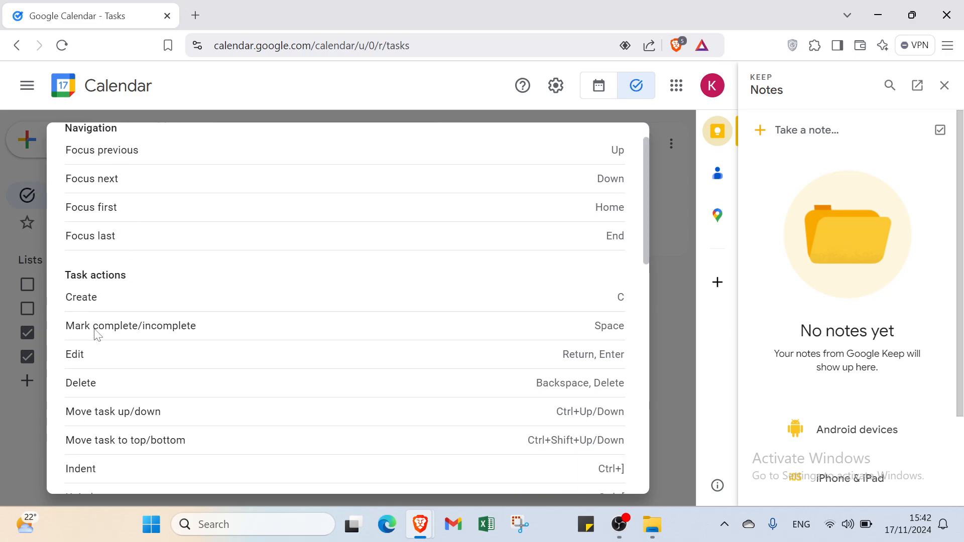
pyautogui.scroll(-5, 100, 331)
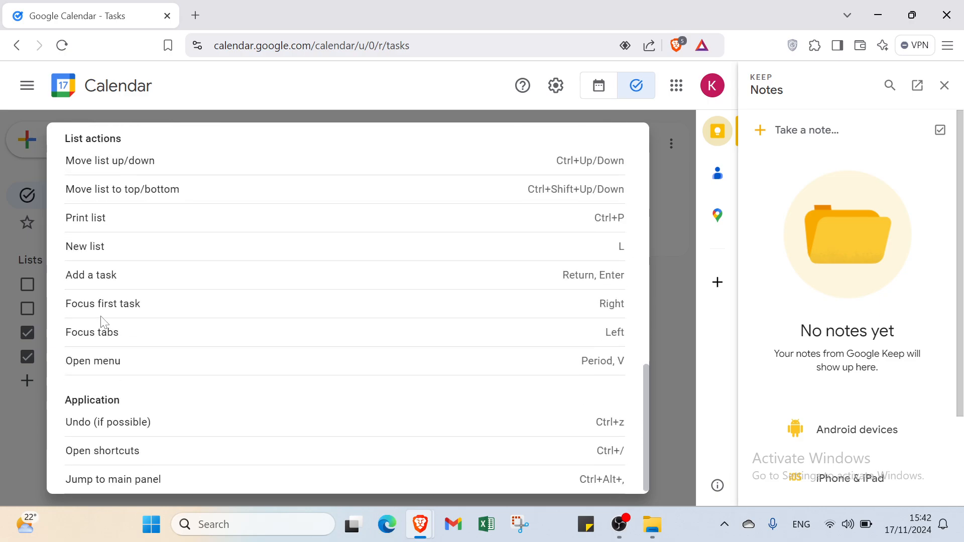
pyautogui.click(649, 211)
pyautogui.moveTo(649, 280); pyautogui.dragTo(646, 132)
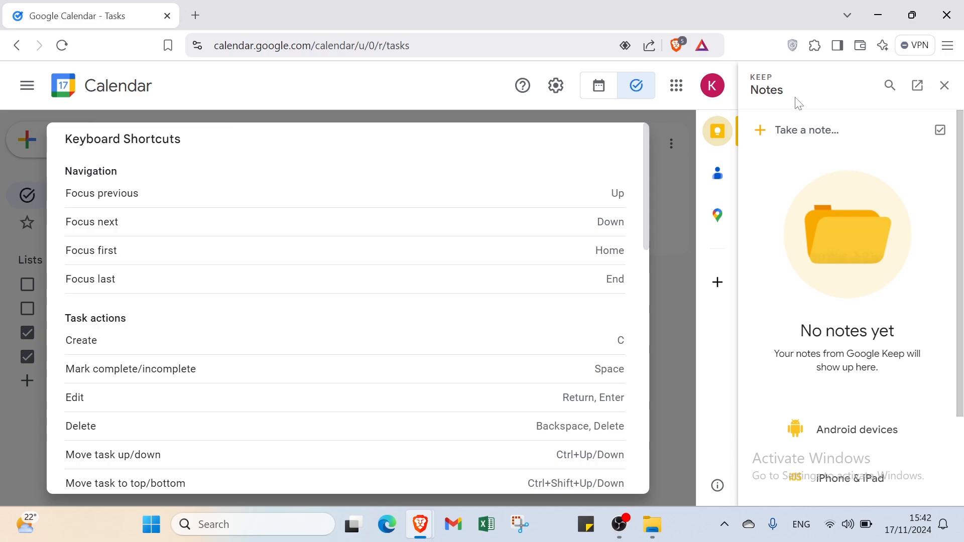
pyautogui.click(944, 85)
pyautogui.click(824, 192)
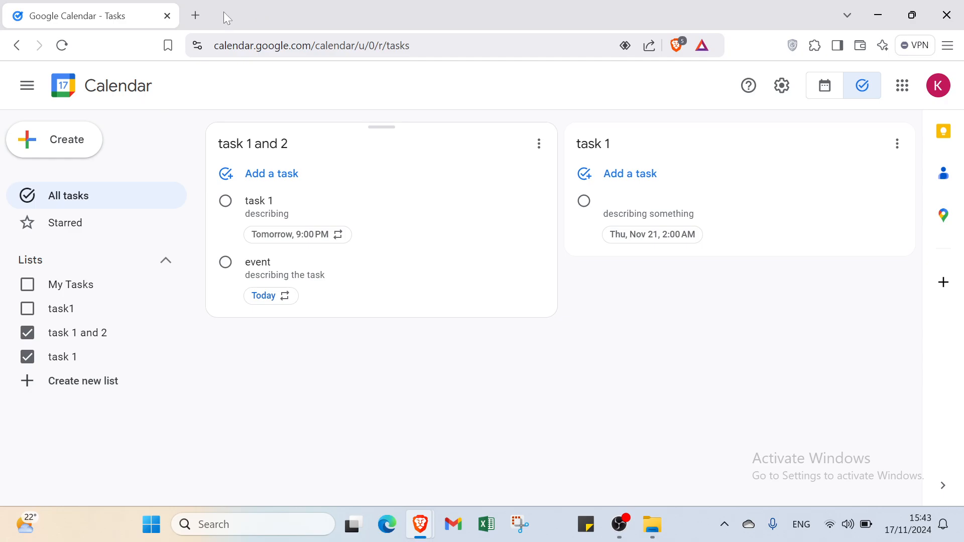
# Step: Open a blank browser tab and close the Google Calendar tab
pyautogui.click(197, 19)
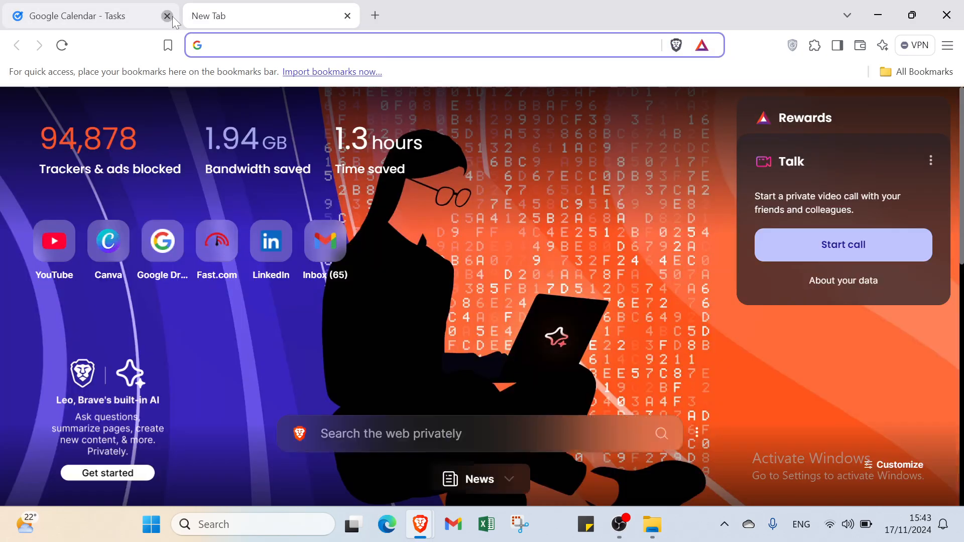
pyautogui.click(173, 16)
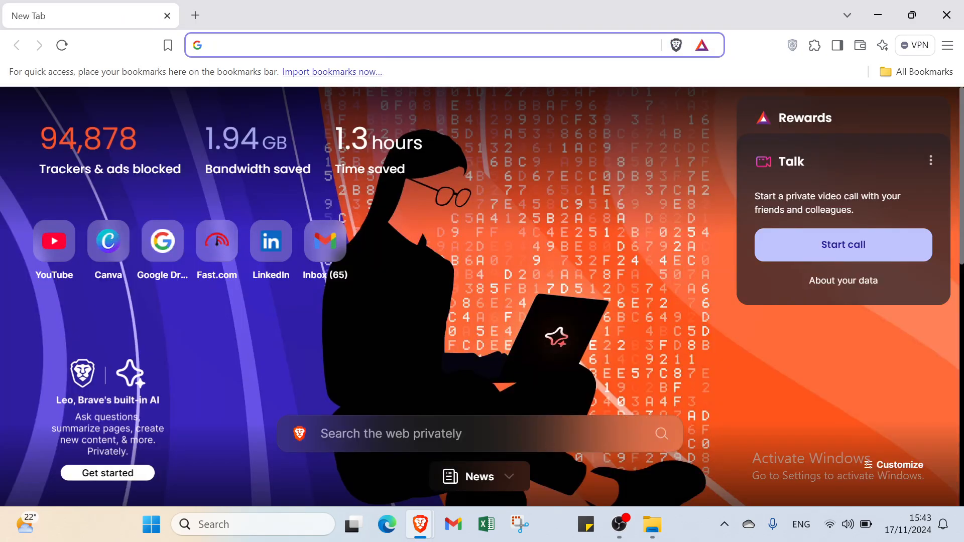